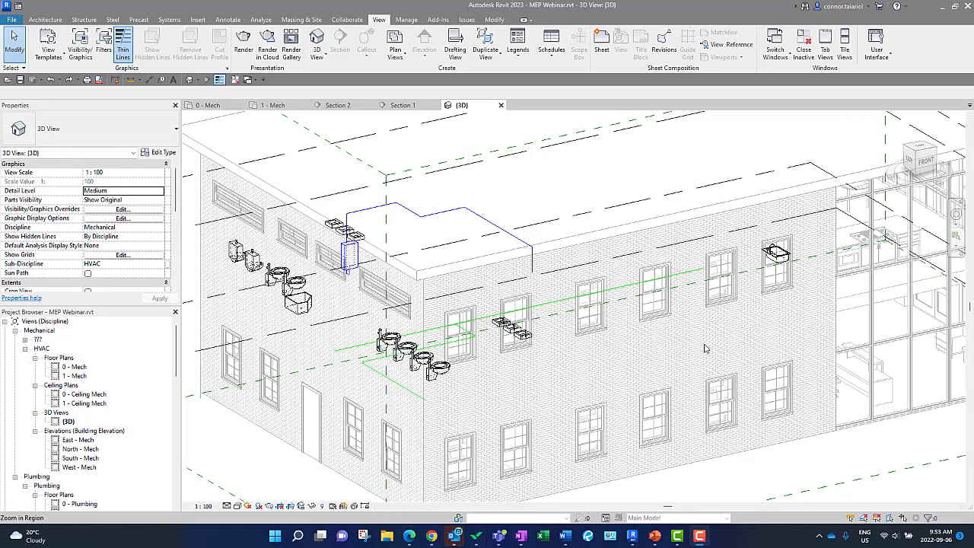
Examine the tankless water heater and the domestic pipe run leaving it in the 3D view
scroll(706, 328, "down", 3)
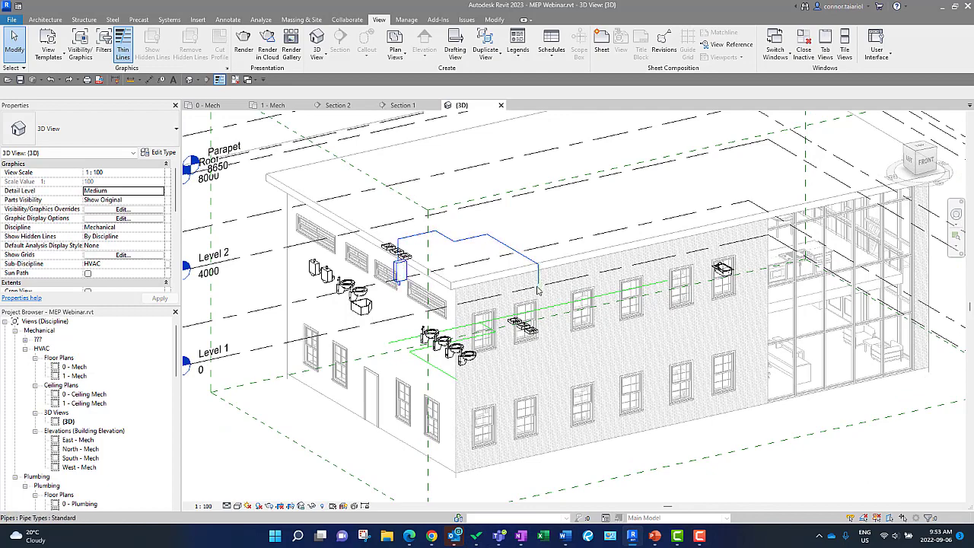
mouse_move(537, 303)
middle_mouse_down("shift")
mouse_move(526, 324)
mouse_move(498, 334)
mouse_move(482, 368)
middle_mouse_up("shift")
scroll(357, 310, "up", 2)
left_click(362, 326)
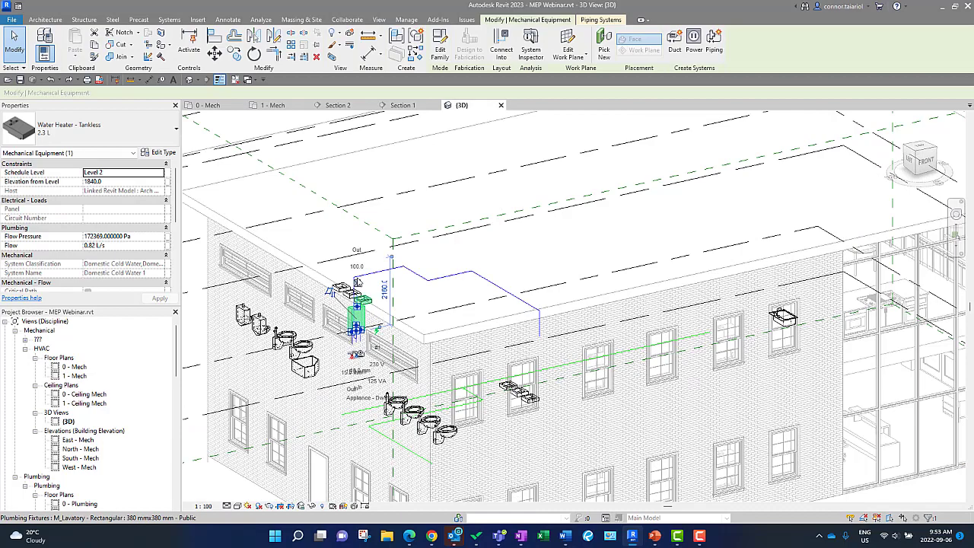
middle_click_drag(520, 340, 500, 311)
scroll(426, 326, "up", 2)
middle_click_drag(427, 326, 433, 282)
key("Escape")
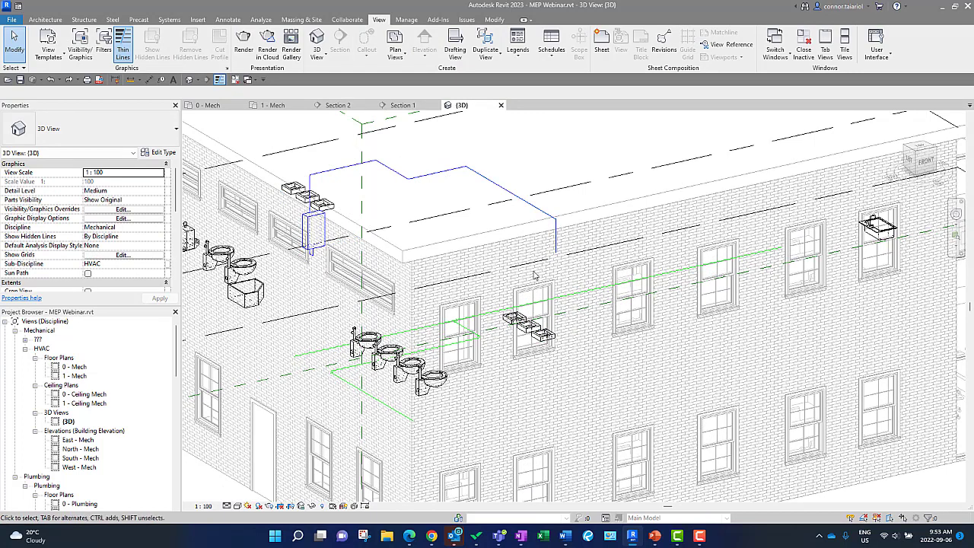
Delete the vertical pipe drop at the far end of the blue domestic pipe run
left_click_drag(534, 271, 574, 200)
key("Escape")
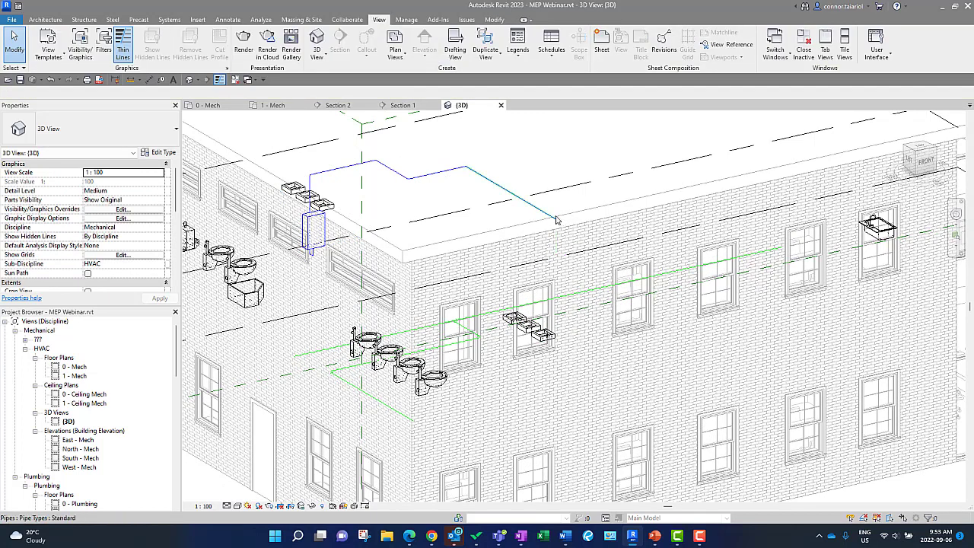
middle_click_drag(476, 344, 479, 336)
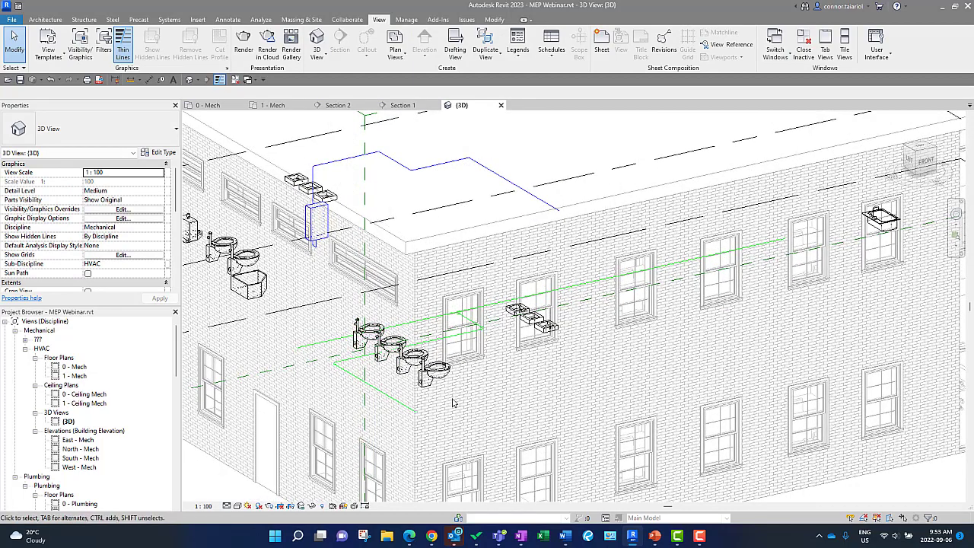
middle_click_drag(499, 378, 483, 388)
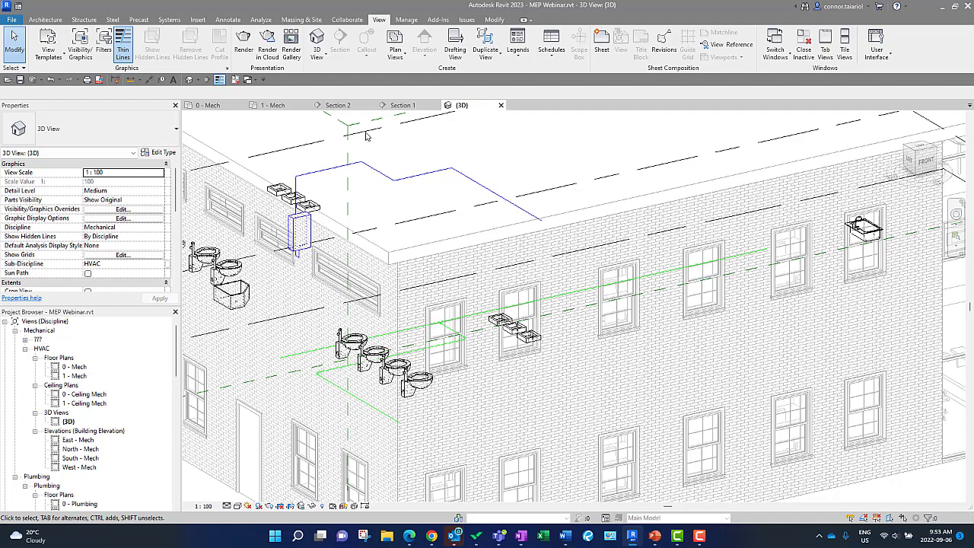
Open the 1 - Mech floor plan and turn off the Sanitary filter's visibility in its graphic overrides
left_click(276, 106)
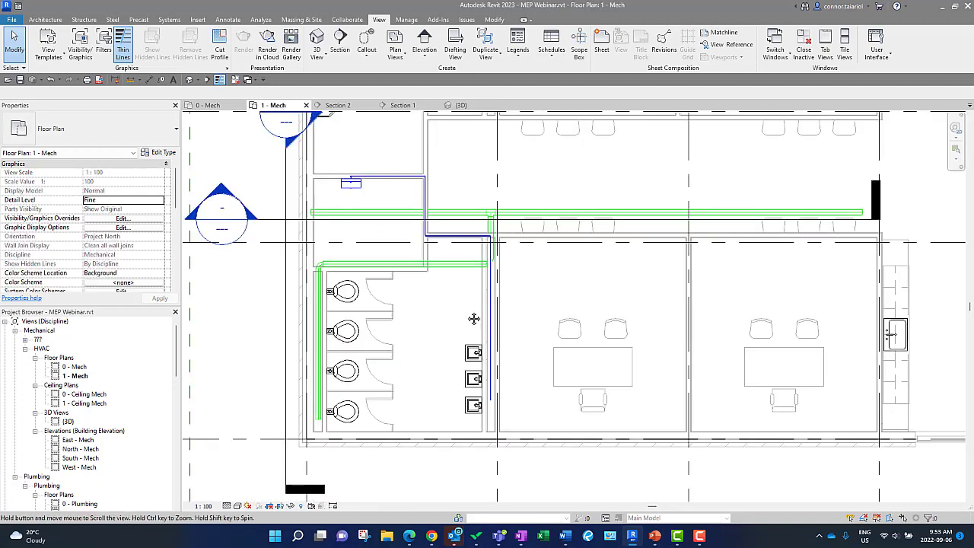
middle_click_drag(440, 264, 458, 321)
middle_click_drag(447, 391, 453, 400)
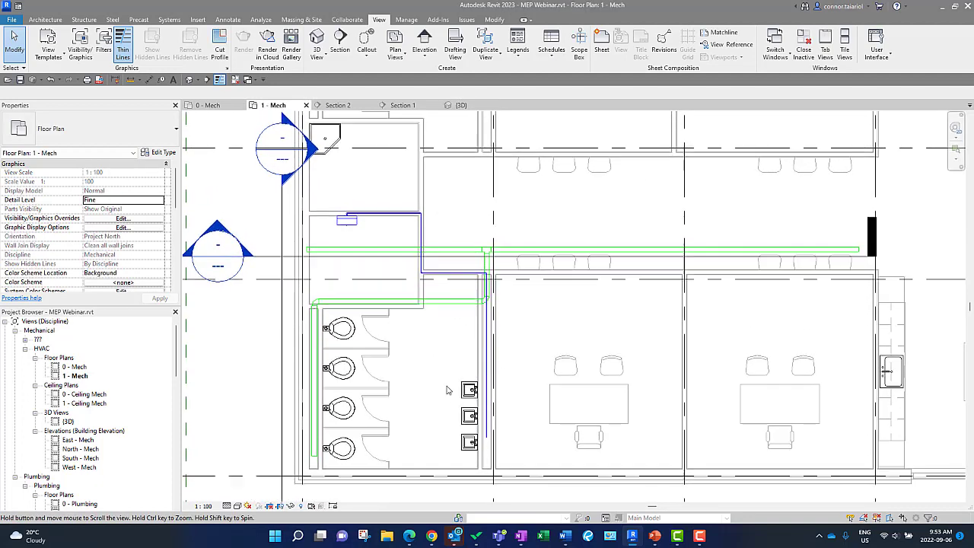
middle_click_drag(444, 366, 443, 352)
left_click(288, 294)
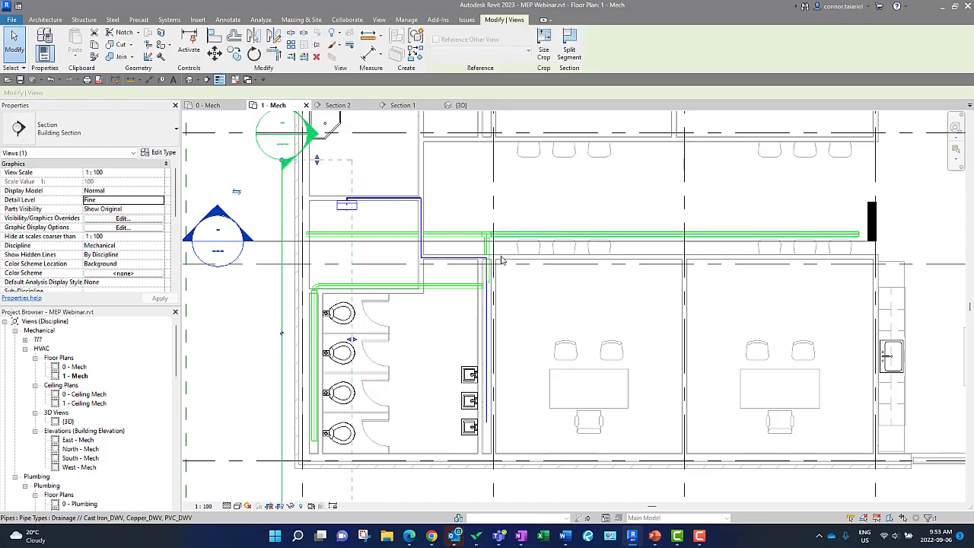
key("Escape")
key("v")
key("g")
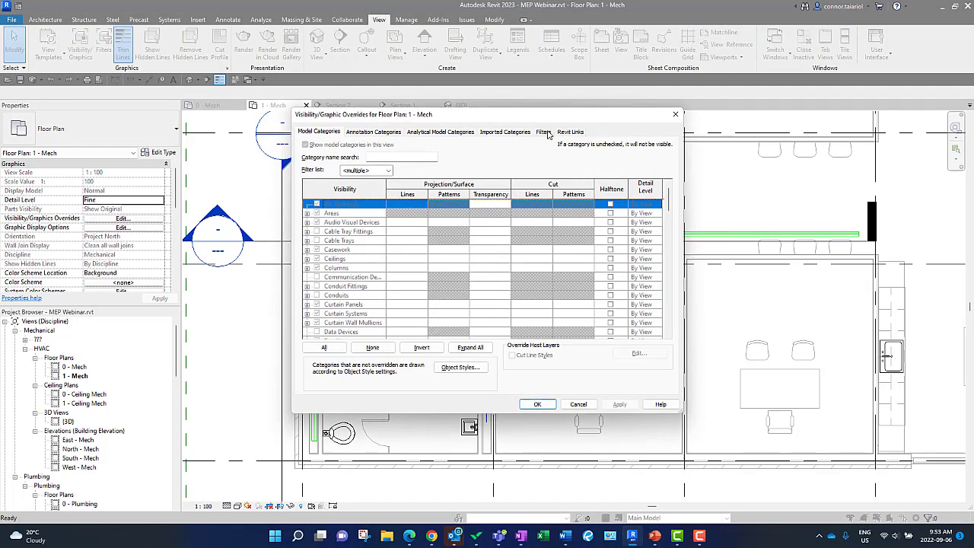
left_click(544, 132)
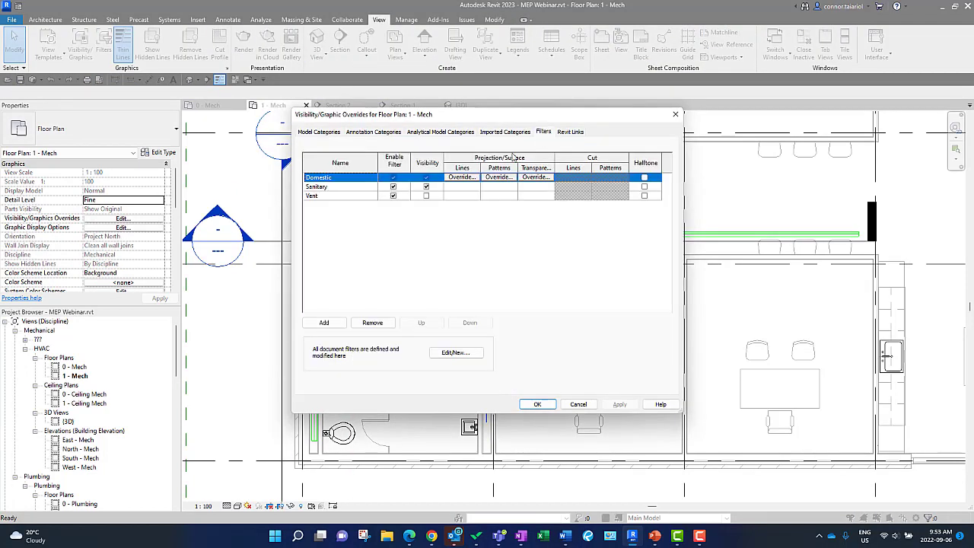
left_click(427, 187)
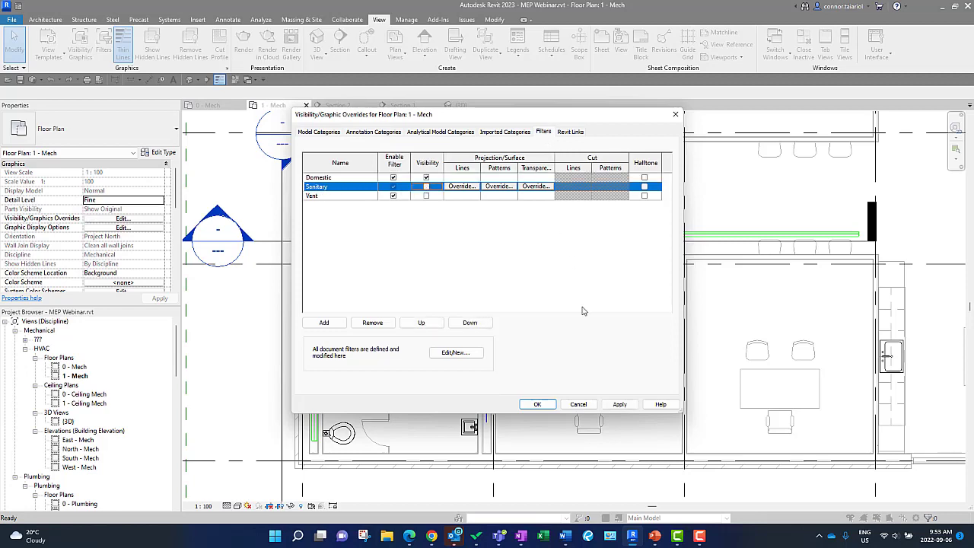
left_click(538, 404)
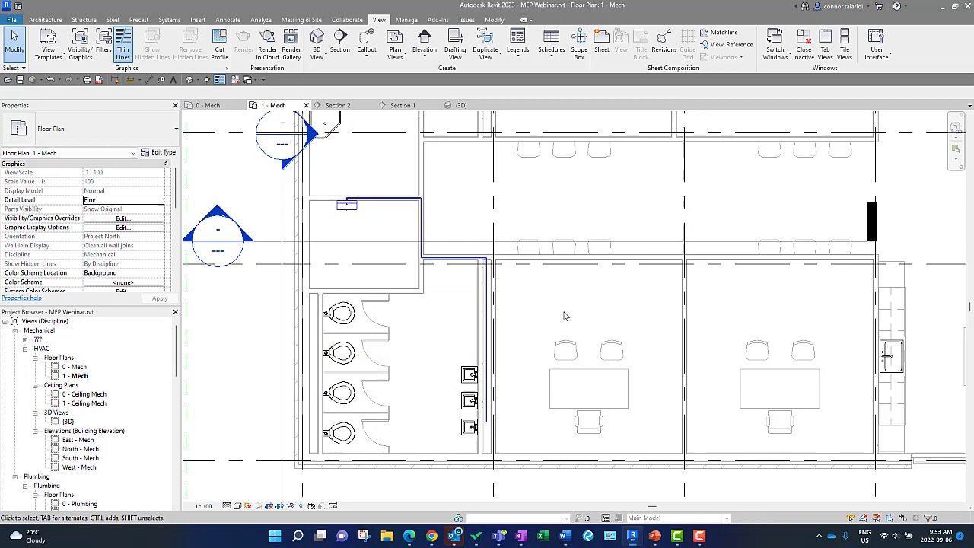
Move the Section 1 line just east of the washroom's pipe wall and flip it to look toward the lavatories
middle_click_drag(545, 360, 538, 365)
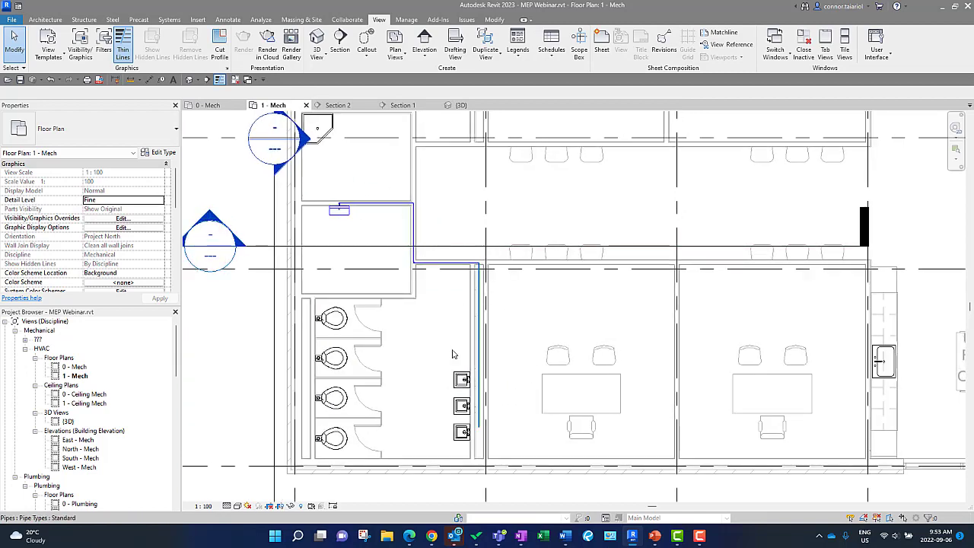
middle_click_drag(351, 349, 361, 337)
left_click(284, 274)
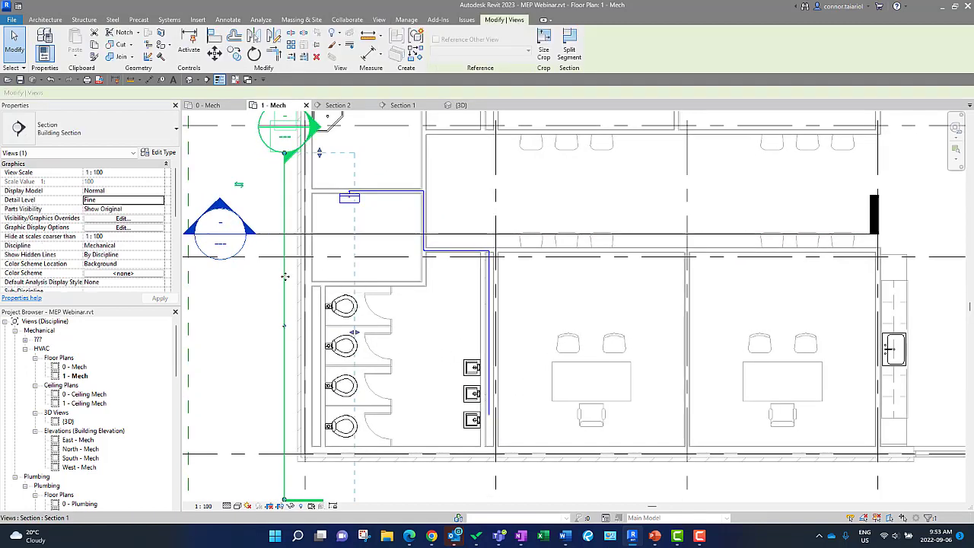
left_click_drag(284, 274, 513, 265)
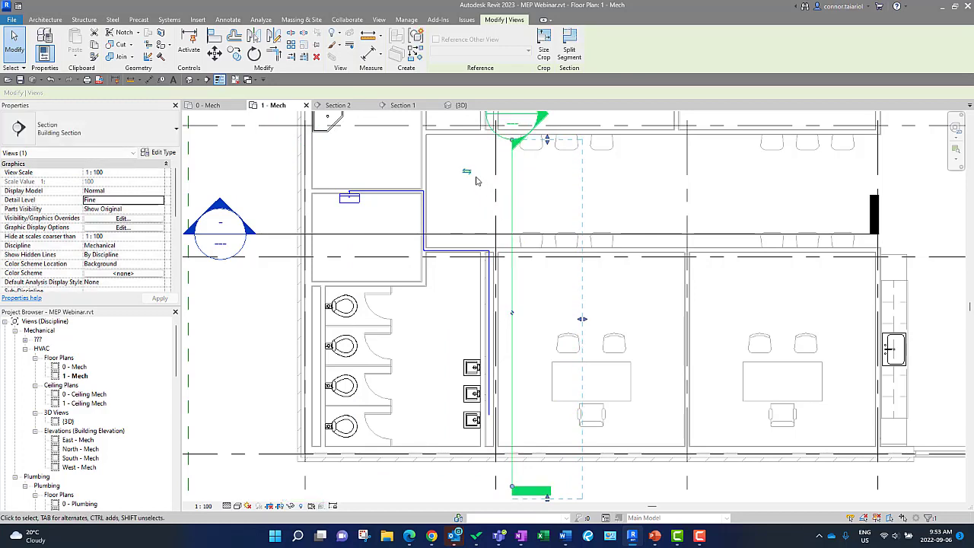
left_click(479, 306)
middle_click_drag(510, 272, 513, 306)
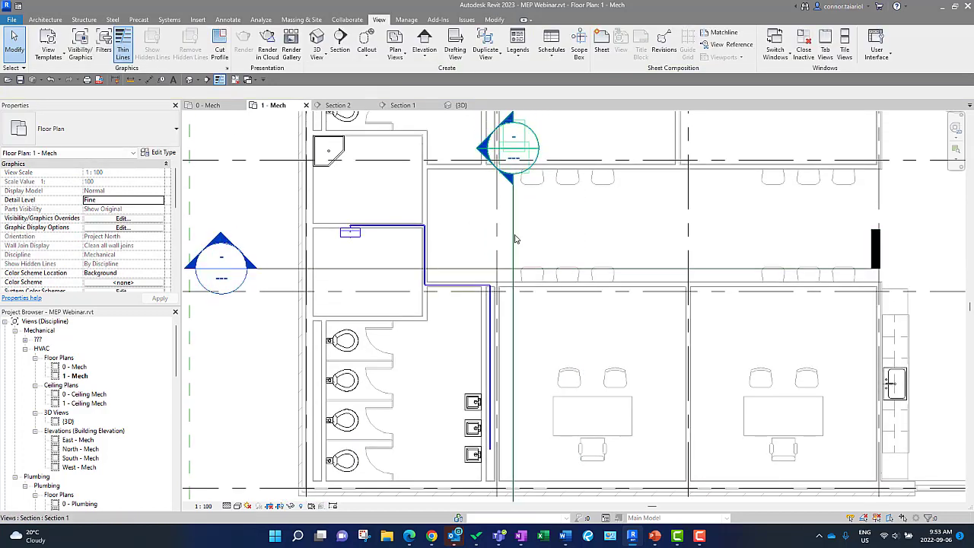
left_click(508, 178)
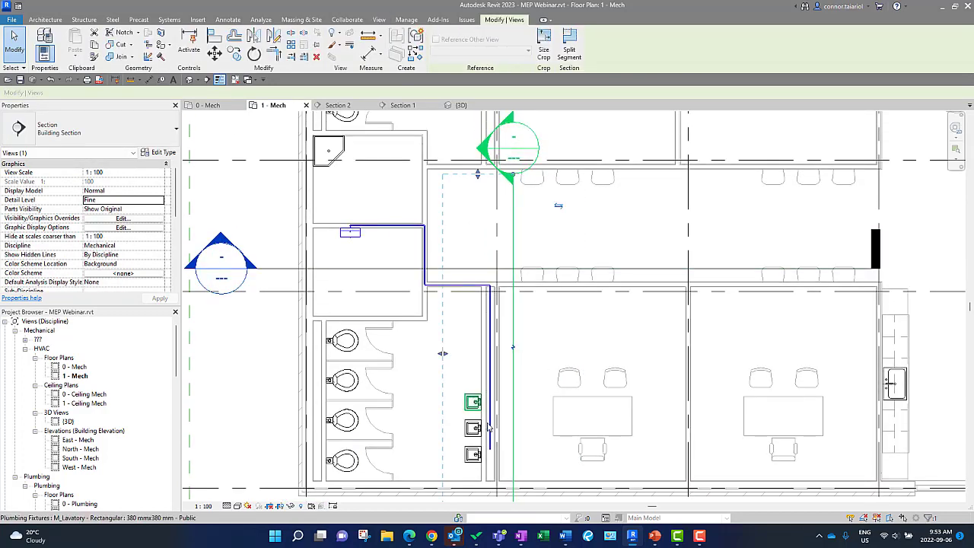
Examine the piping connectors of the southernmost lavatory against the end of the domestic pipe in the wall
middle_click_drag(483, 482, 485, 432)
scroll(484, 432, "up", 2)
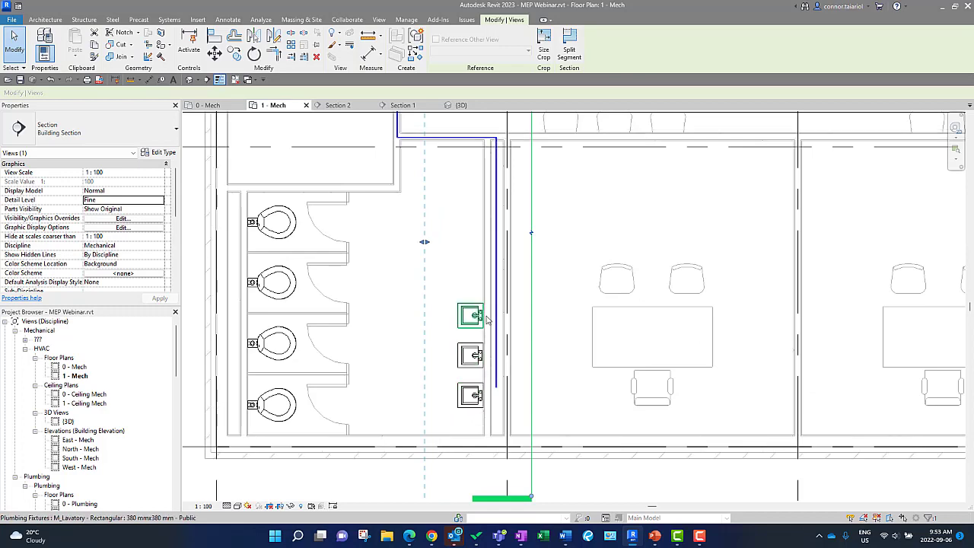
left_click(478, 396)
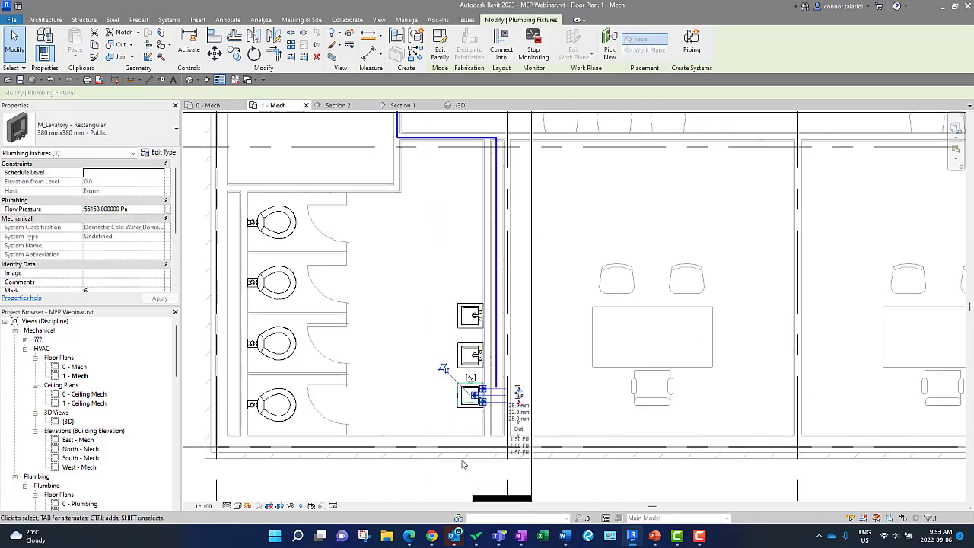
scroll(476, 417, "up", 3)
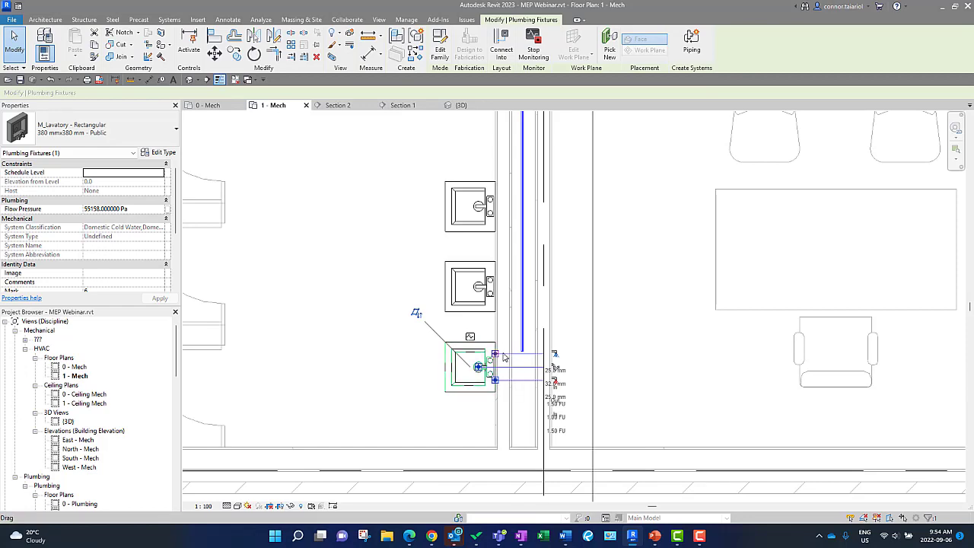
scroll(505, 370, "down", 3)
key("Escape")
scroll(549, 361, "down", 3)
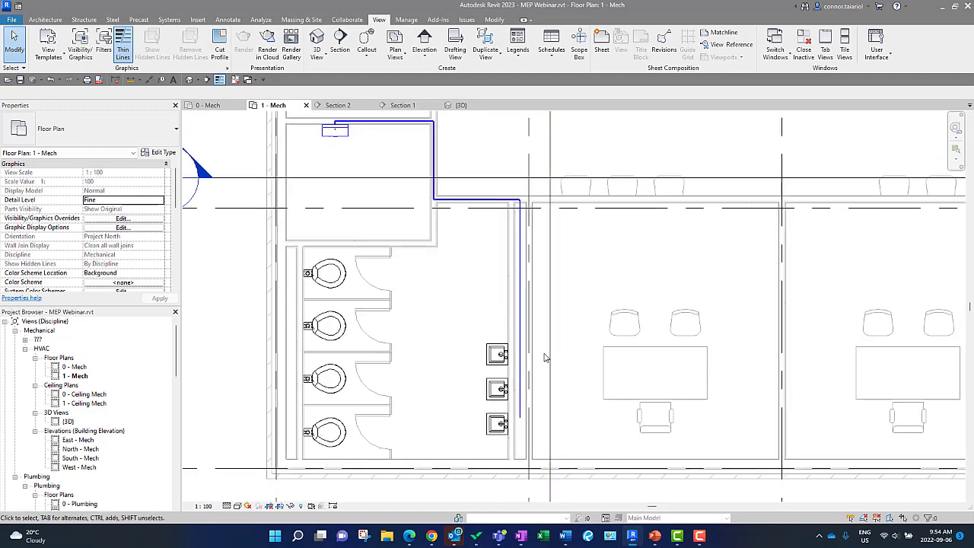
Try placing the Section 1 line inside the washroom in front of the lavatories, facing the pipe wall
left_click(549, 359)
middle_click_drag(550, 360, 505, 423)
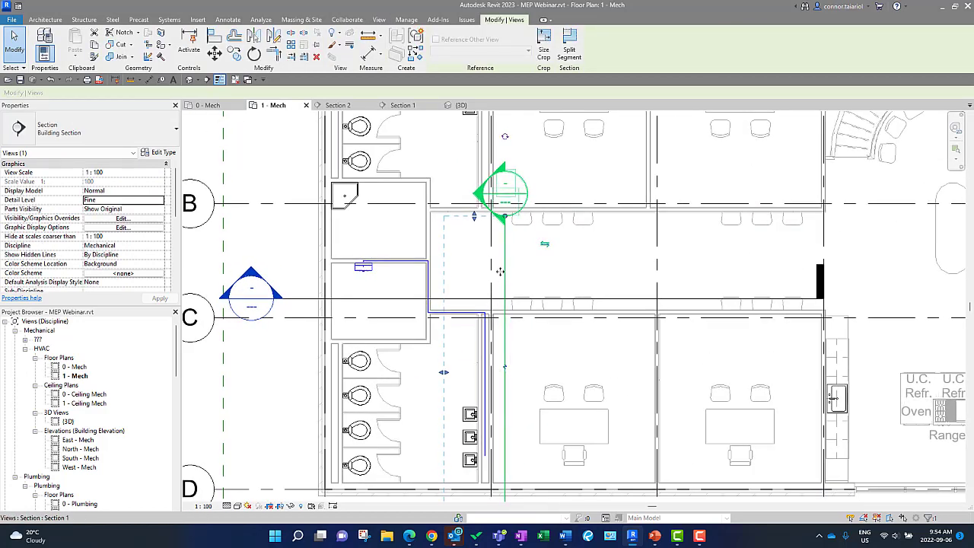
left_click_drag(504, 272, 449, 262)
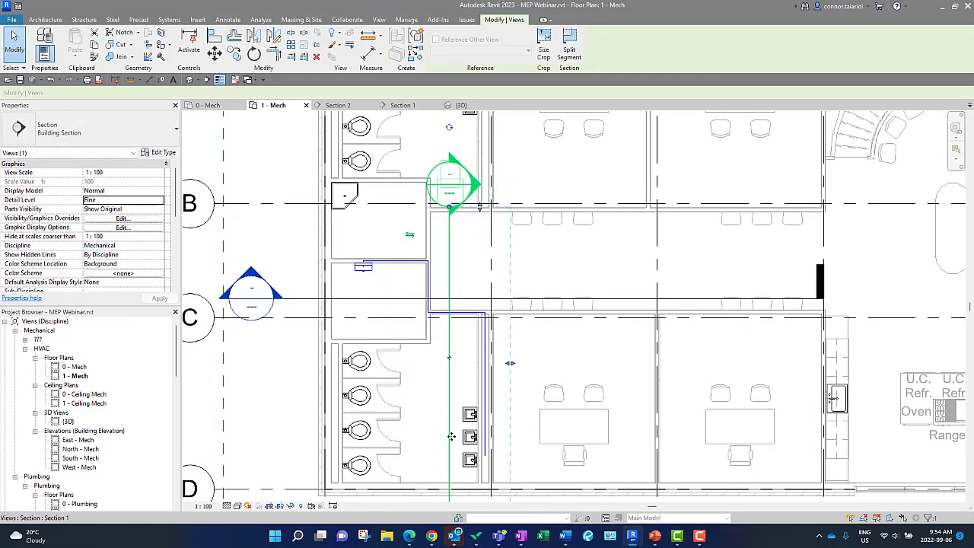
scroll(450, 493, "up", 3)
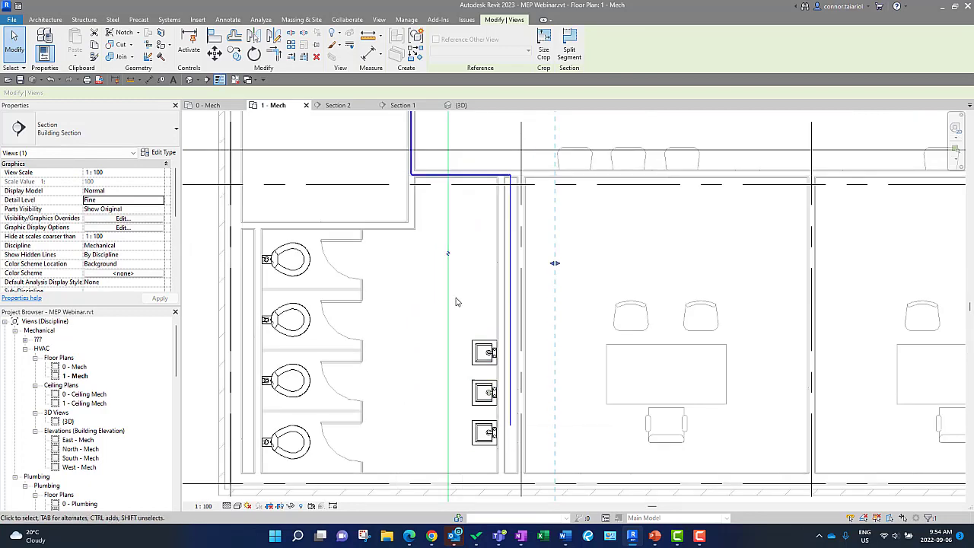
Move the Section 1 line back to the office side of the pipe wall and flip it toward the lavatories
left_click_drag(450, 294, 547, 292)
scroll(545, 289, "down", 3)
middle_click_drag(545, 285, 525, 348)
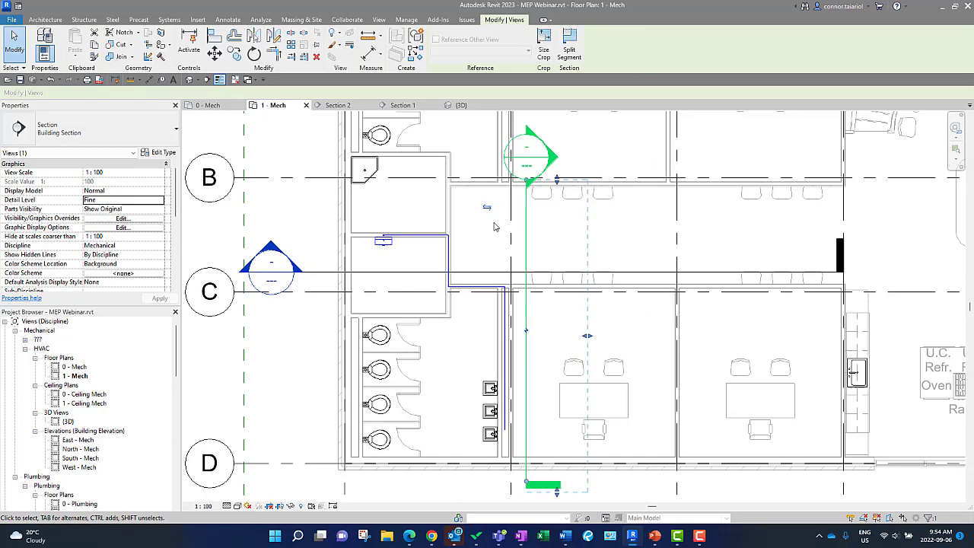
left_click(487, 208)
left_click(495, 222)
Open the Section 1 view and examine the leftmost lavatory's connectors in relation to the overhead domestic pipe
double_click(523, 157)
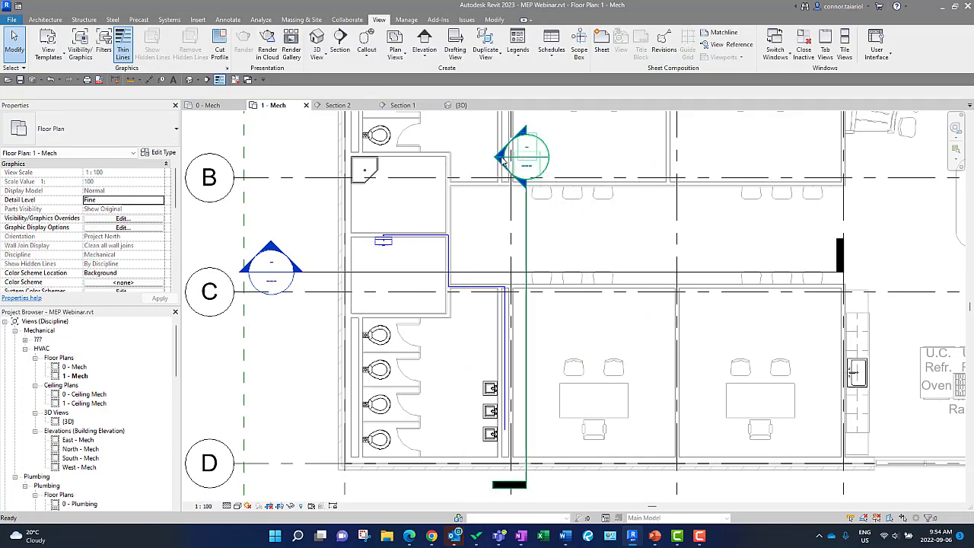
left_click(418, 327)
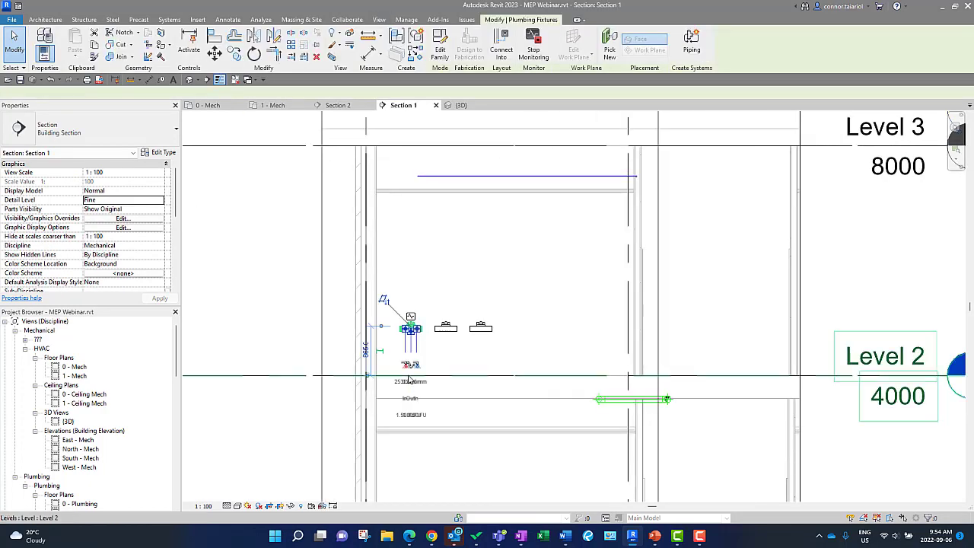
scroll(408, 359, "up", 3)
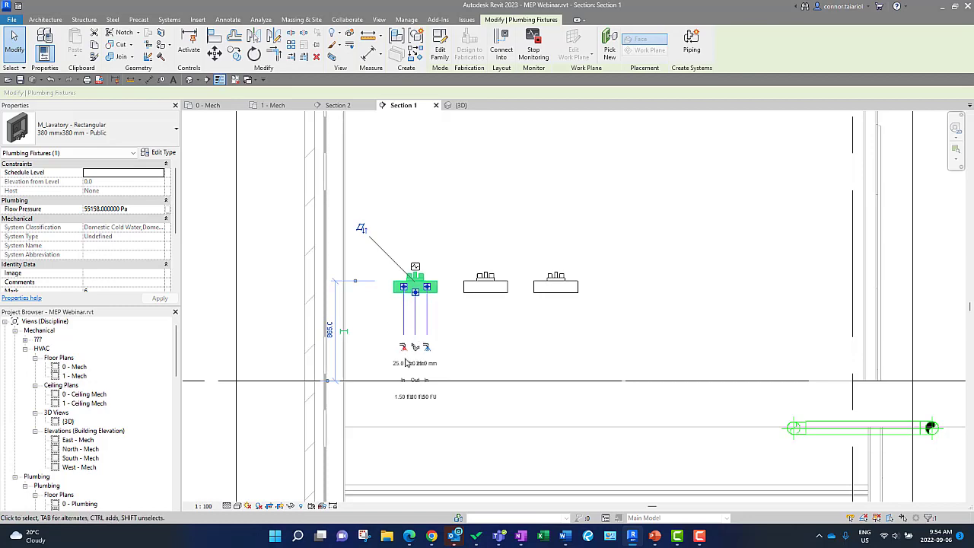
scroll(485, 324, "down", 1)
middle_click_drag(485, 327, 442, 399)
scroll(462, 255, "down", 1)
middle_click_drag(462, 255, 435, 308)
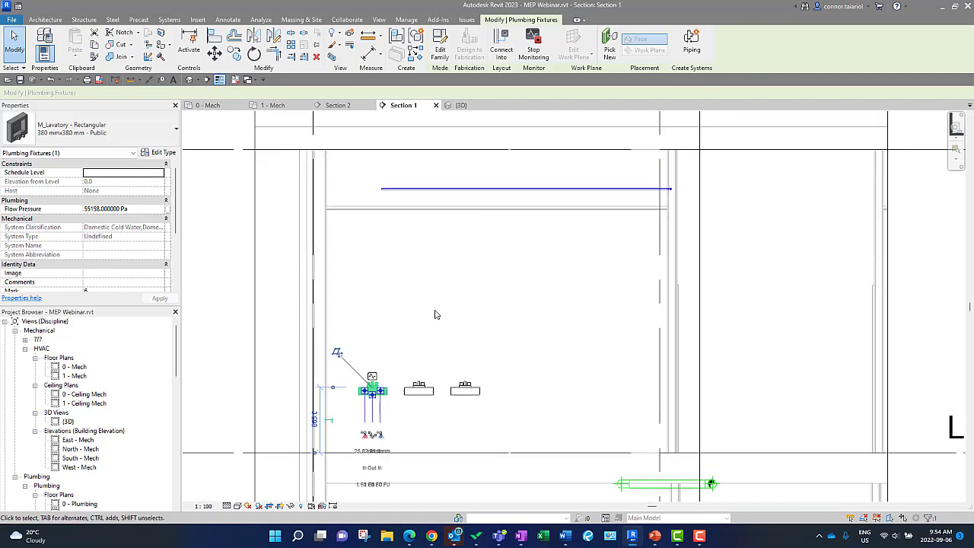
left_click(434, 308)
middle_click_drag(435, 351, 436, 335)
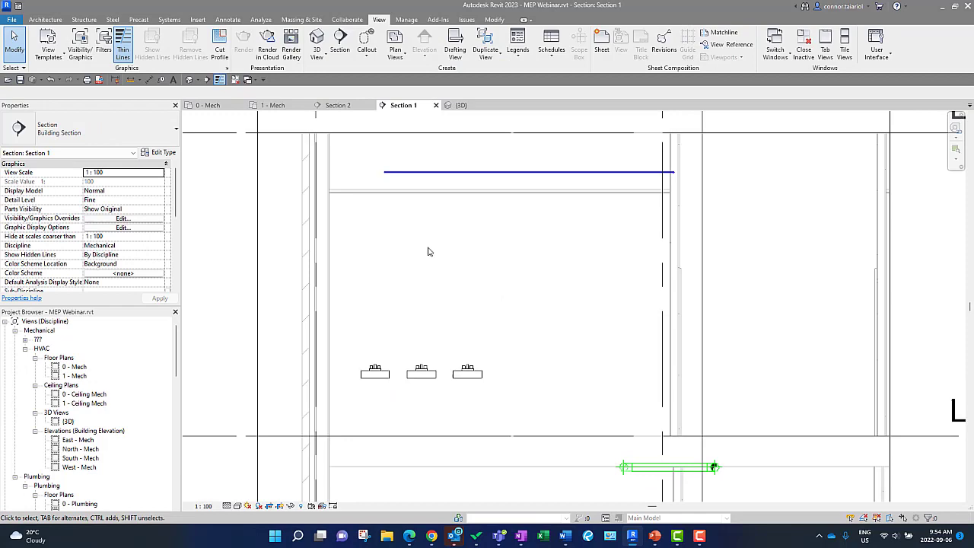
left_click(415, 175)
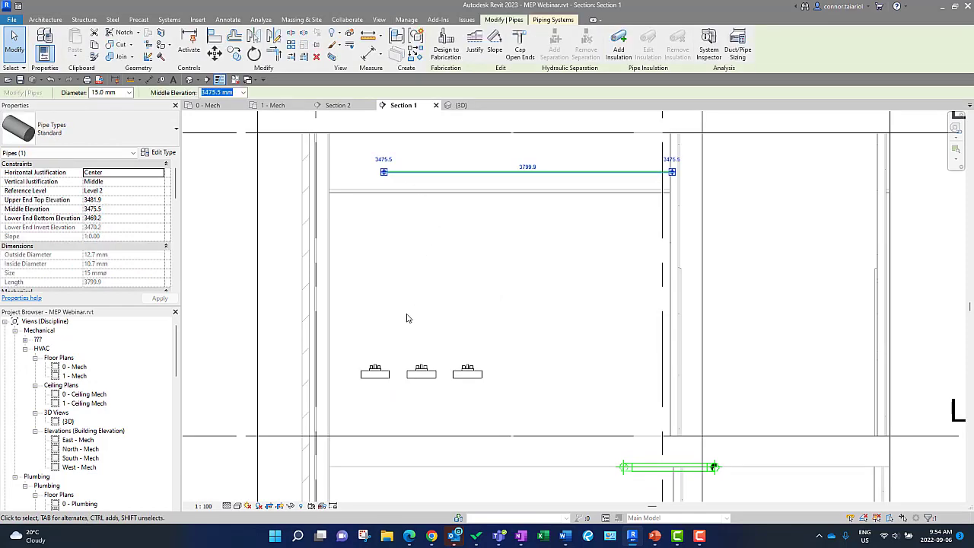
left_click(378, 371)
left_click(387, 240)
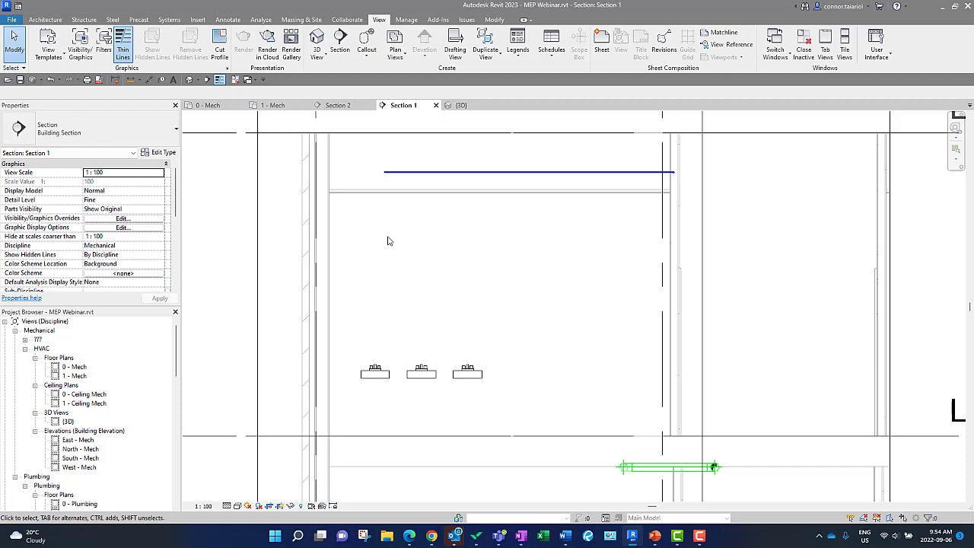
Draw a vertical pipe drop about 600 mm long down from the lavatory-side end of the overhead domestic pipe
left_click(388, 173)
right_click(384, 172)
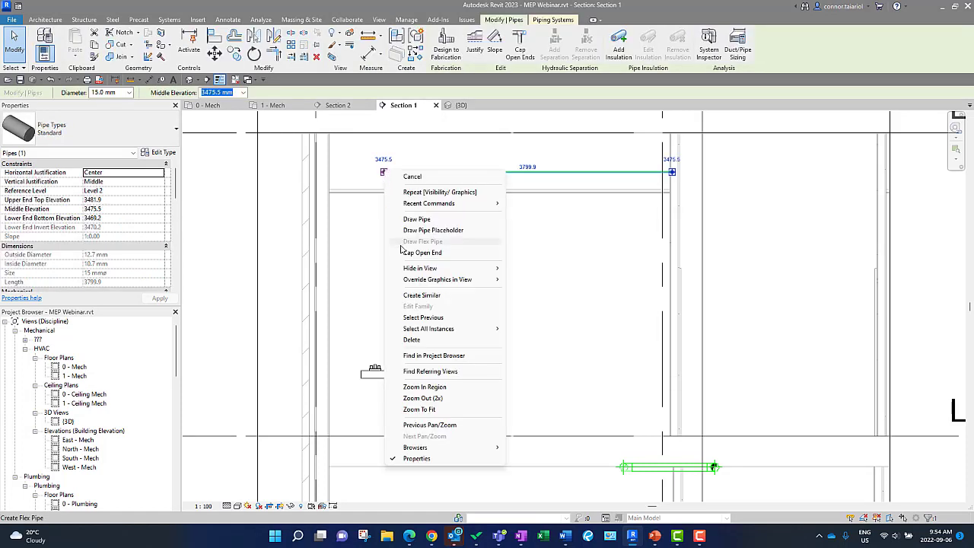
left_click(391, 211)
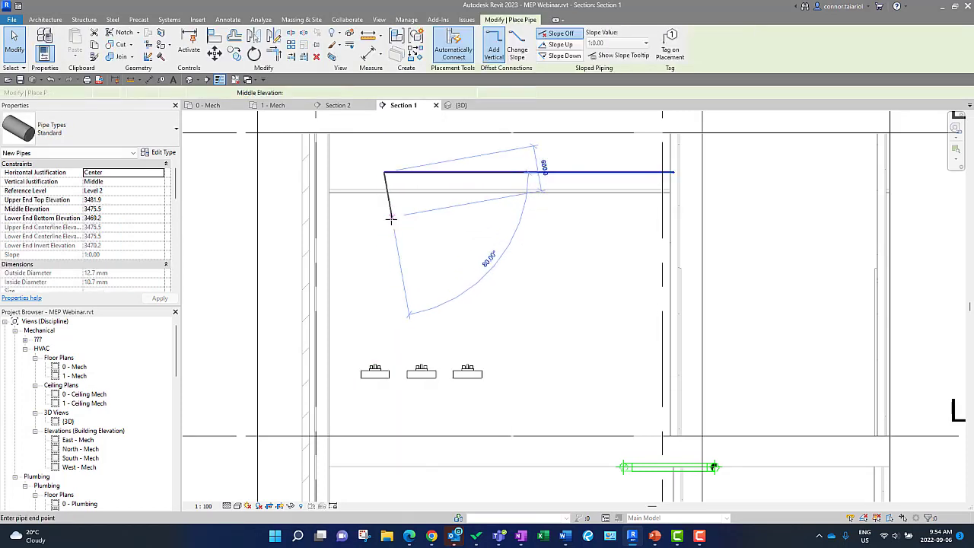
left_click(384, 217)
key("Escape")
key("Escape")
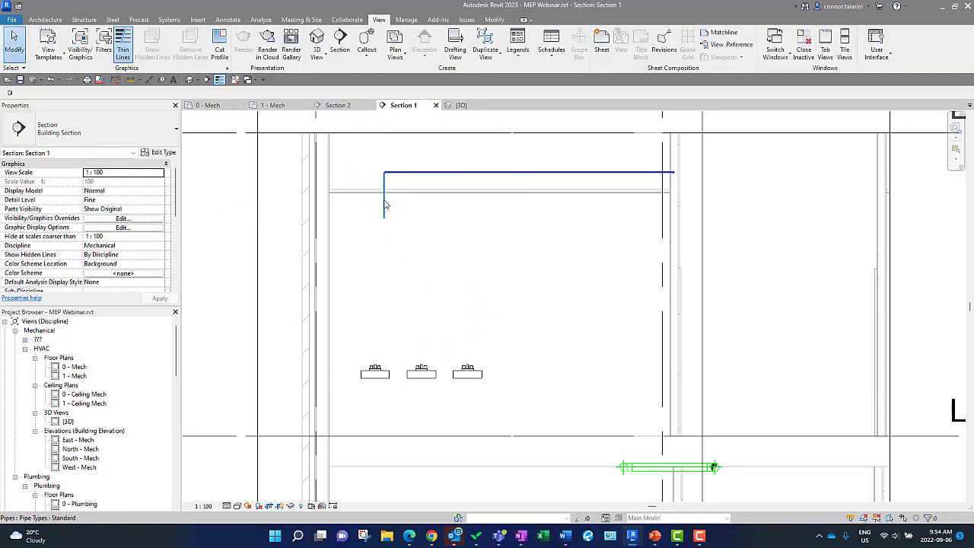
Shift the vertical pipe drop slightly toward the exterior wall, out of line with the nearest lavatory's cold water connector
left_click(384, 207)
left_click_drag(384, 207, 377, 210)
key("Escape")
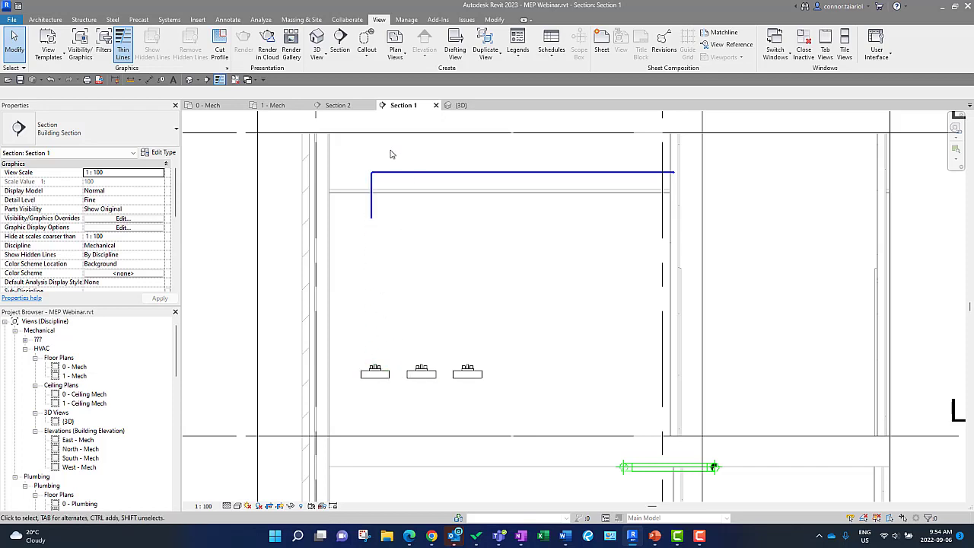
Align the vertical pipe drop with the domestic cold water connector of the leftmost lavatory
left_click(495, 20)
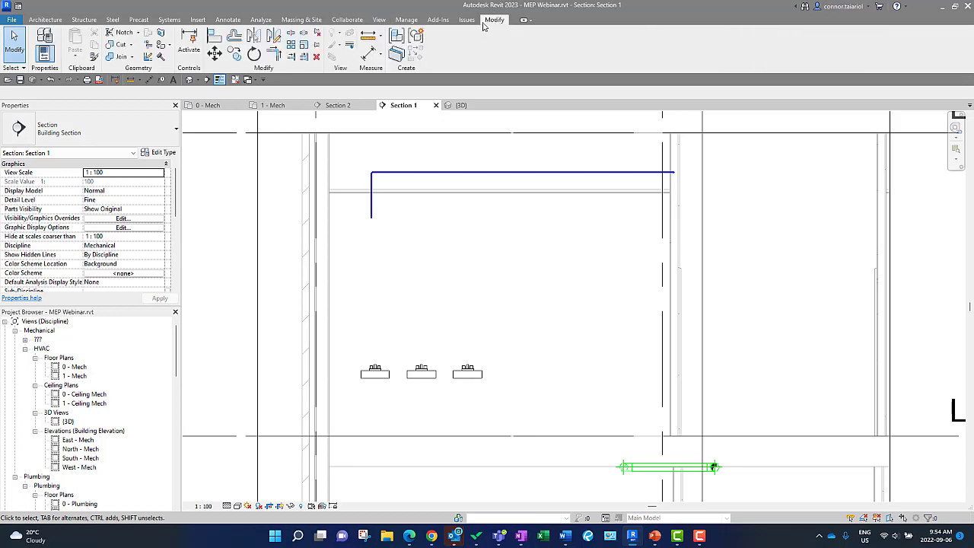
left_click(213, 37)
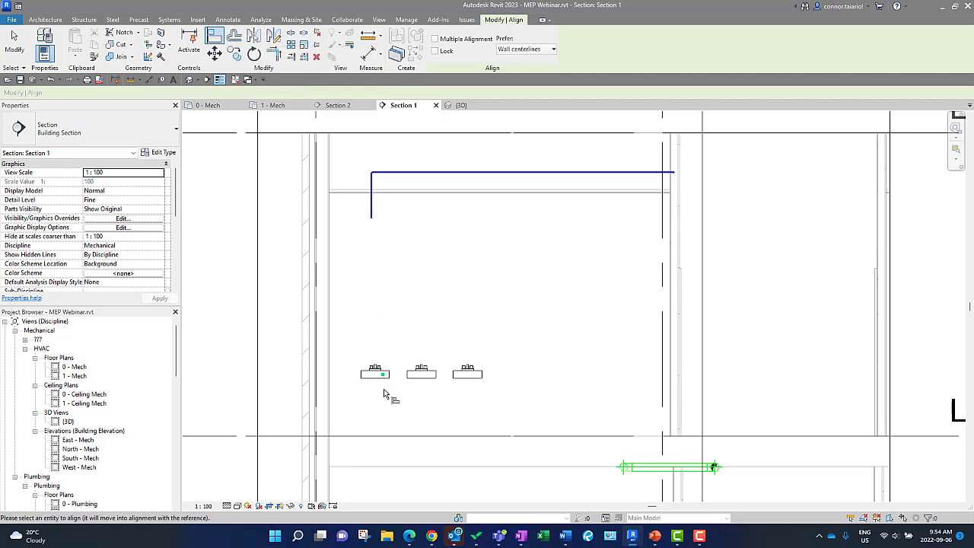
scroll(371, 204, "up", 1)
scroll(371, 204, "up", 5)
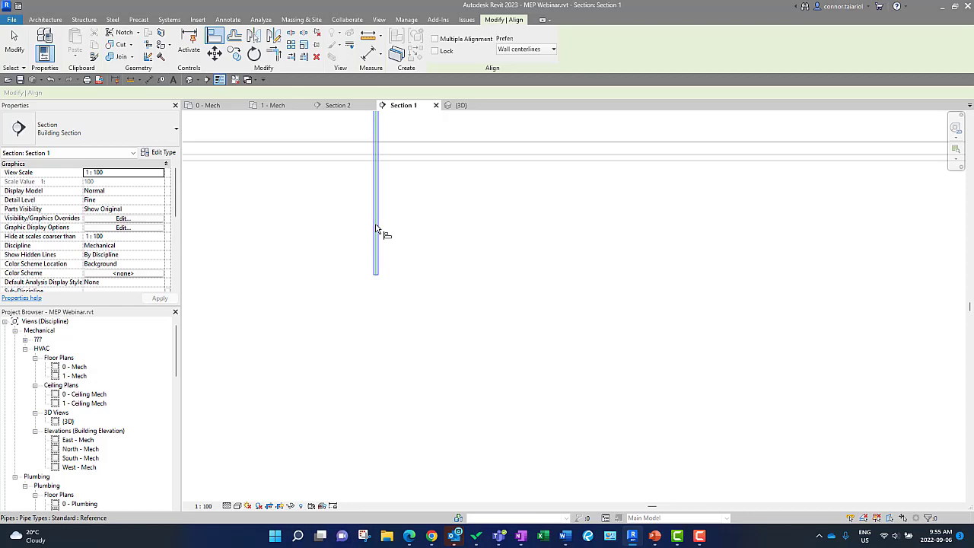
left_click(376, 227)
scroll(377, 230, "down", 4)
middle_click_drag(398, 408, 420, 319)
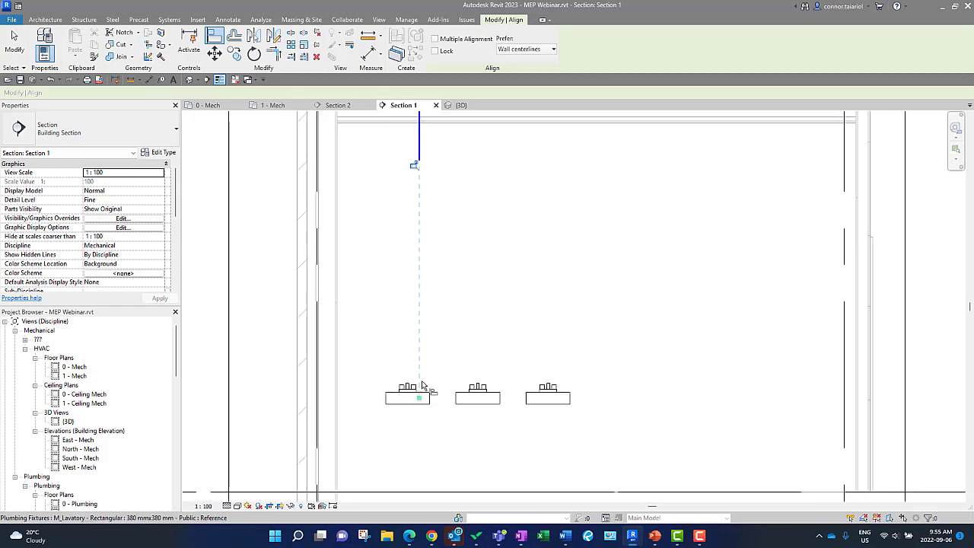
scroll(426, 399, "down", 1)
scroll(418, 384, "up", 2)
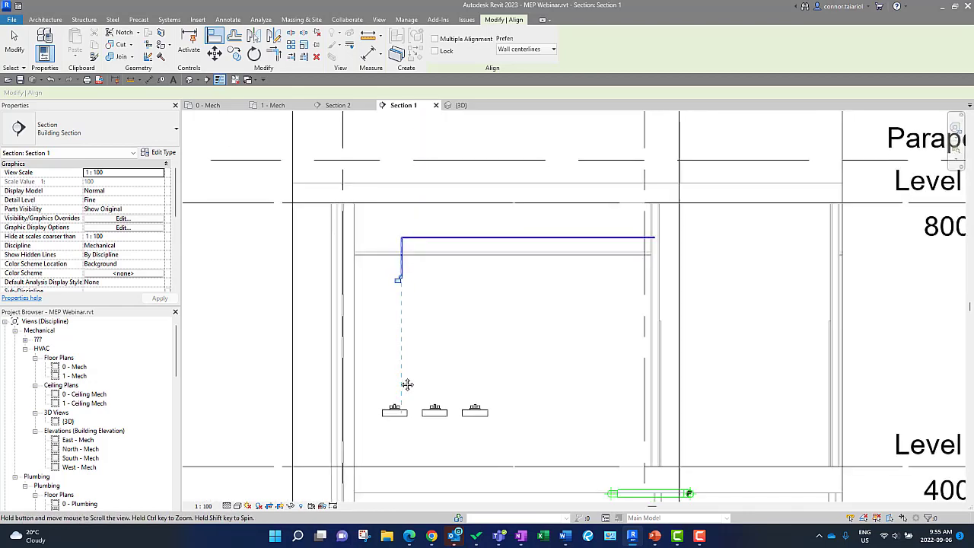
key("Escape")
key("Escape")
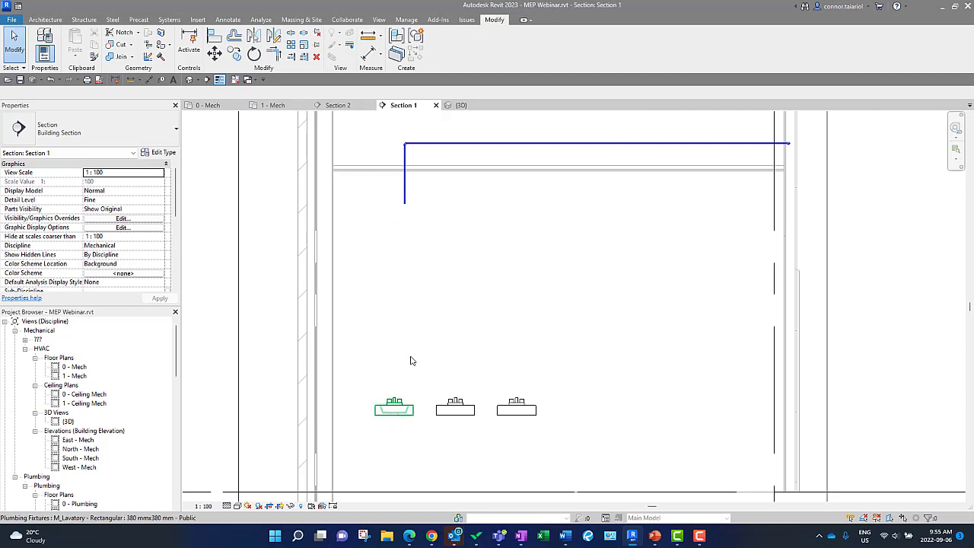
Connect the leftmost lavatory's Domestic Cold Water connector (Connector 1, 25 mm) into the vertical pipe drop
left_click(395, 421)
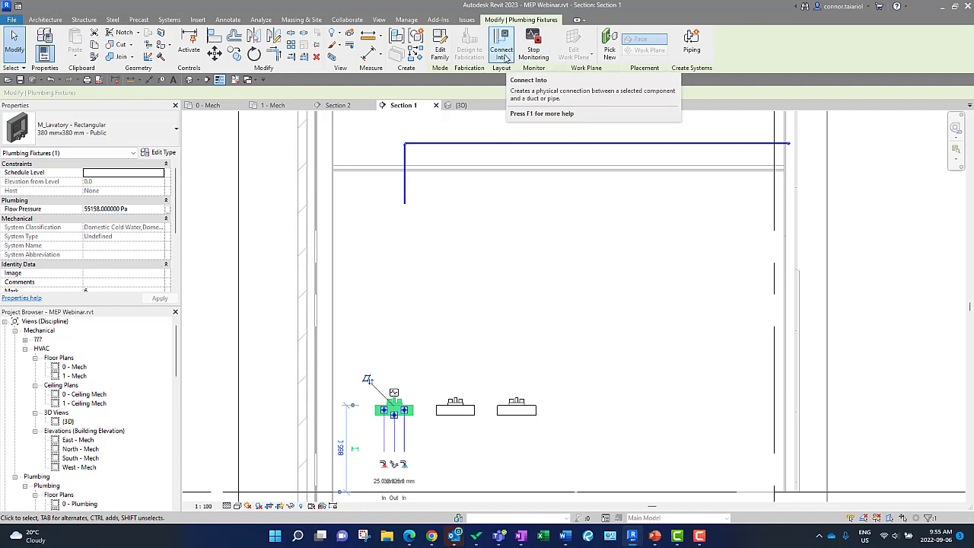
left_click(502, 50)
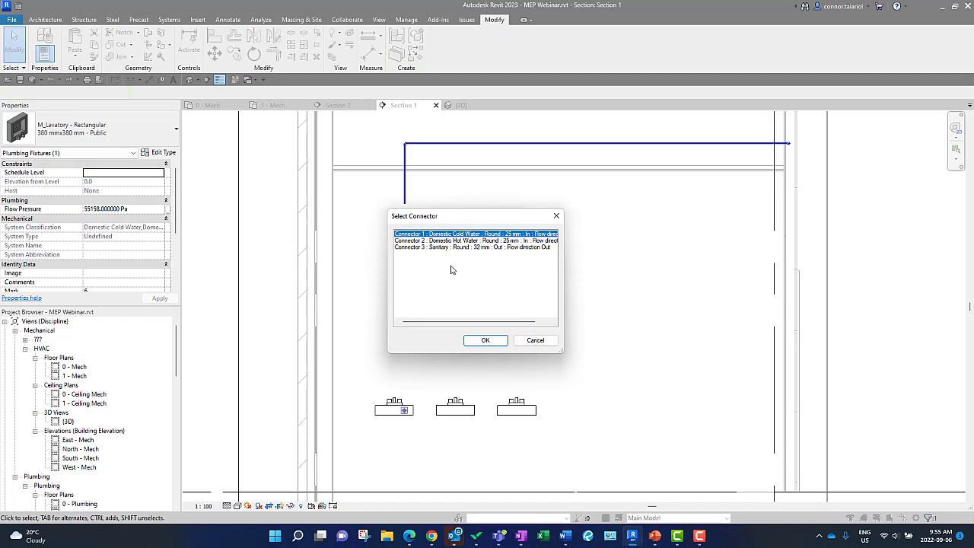
left_click_drag(458, 219, 563, 215)
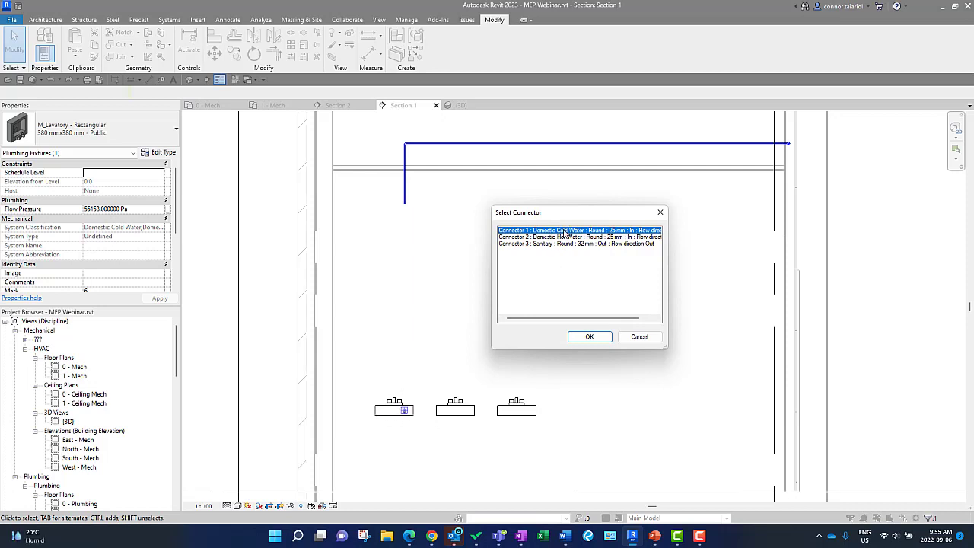
left_click(590, 337)
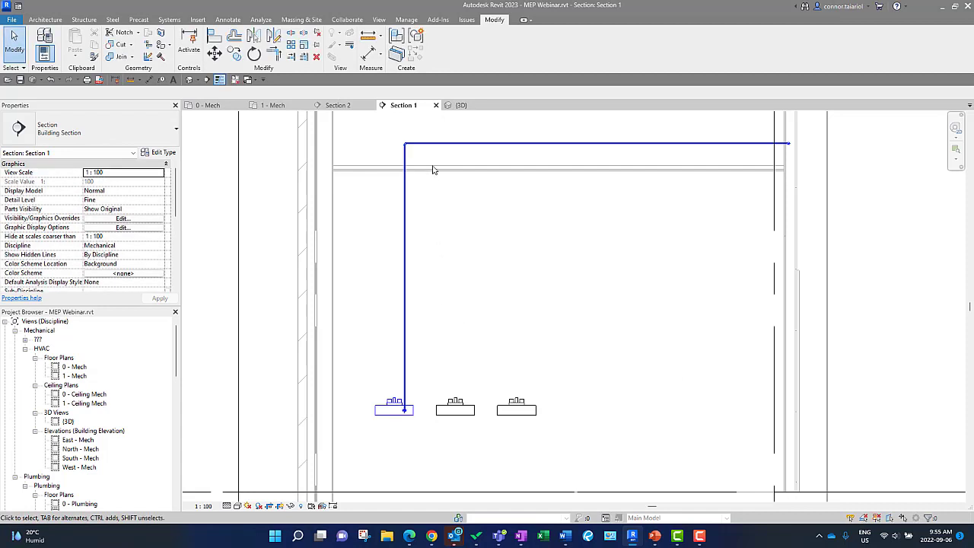
mouse_move(424, 280)
middle_mouse_down()
mouse_move(427, 243)
mouse_move(429, 298)
middle_mouse_up()
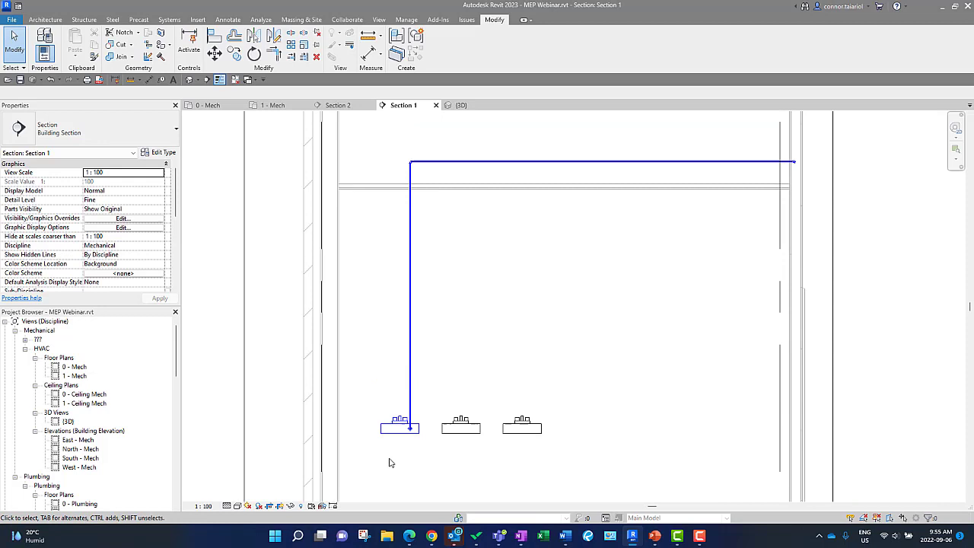
middle_click_drag(398, 459, 398, 453)
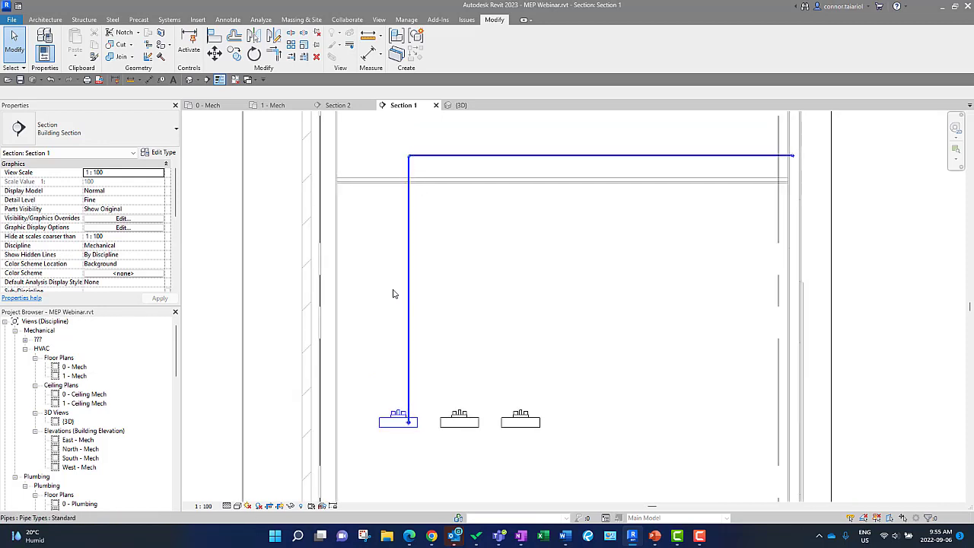
Open the 3D view at the newly connected lavatory and set the view's detail level to Fine
middle_click_drag(368, 182, 365, 178)
left_click(466, 107)
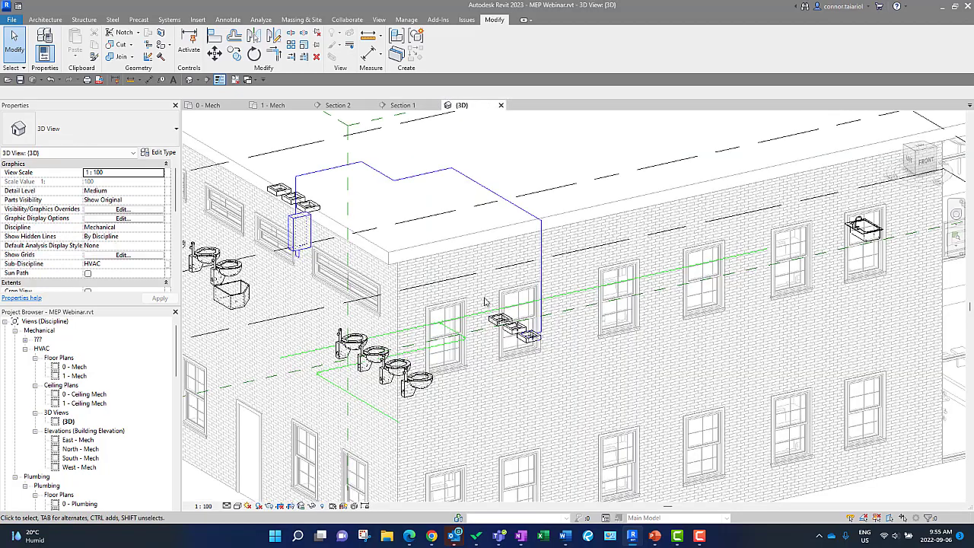
middle_click_drag(526, 338, 460, 350, "shift")
scroll(515, 357, "up", 4)
left_click(510, 351)
scroll(532, 329, "up", 5)
key("Escape")
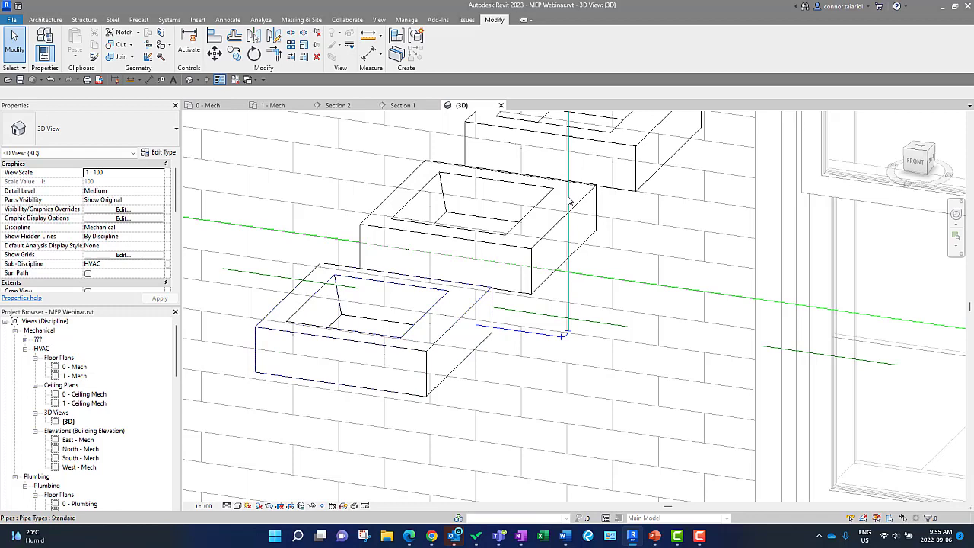
left_click(226, 506)
left_click(242, 493)
Examine the elbow and transition at the lavatory connection and the pipe run back to the water heater in 3D
middle_click_drag(561, 353, 543, 383)
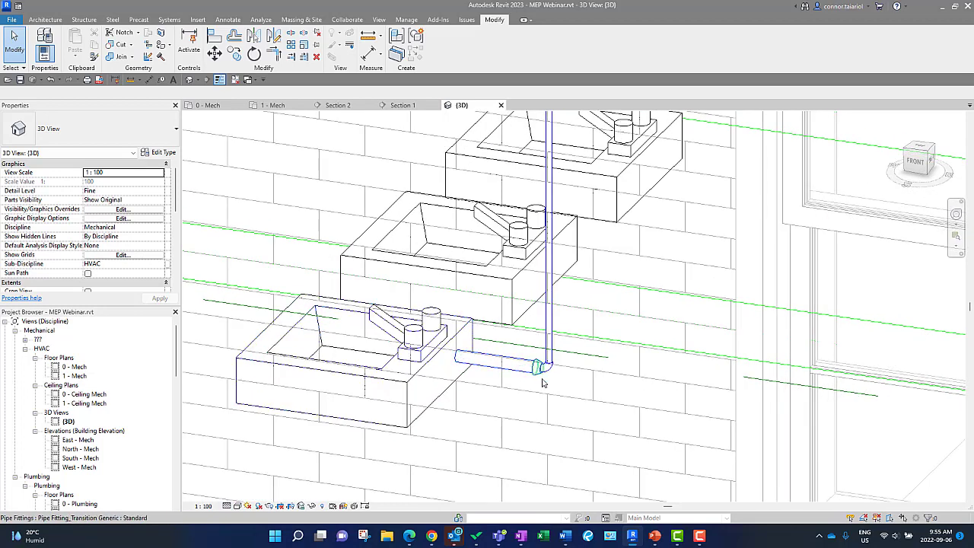
scroll(536, 382, "down", 2)
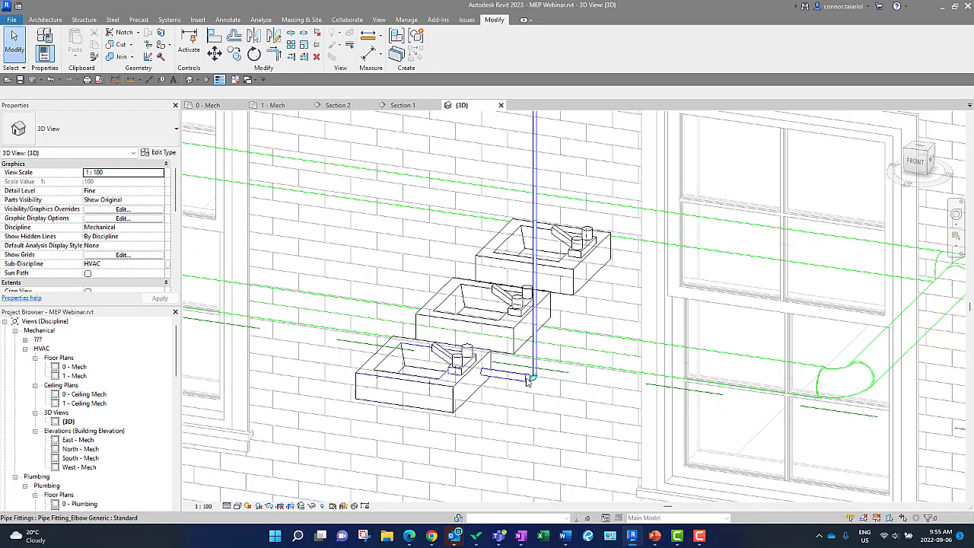
scroll(528, 381, "up", 3)
scroll(528, 380, "down", 2)
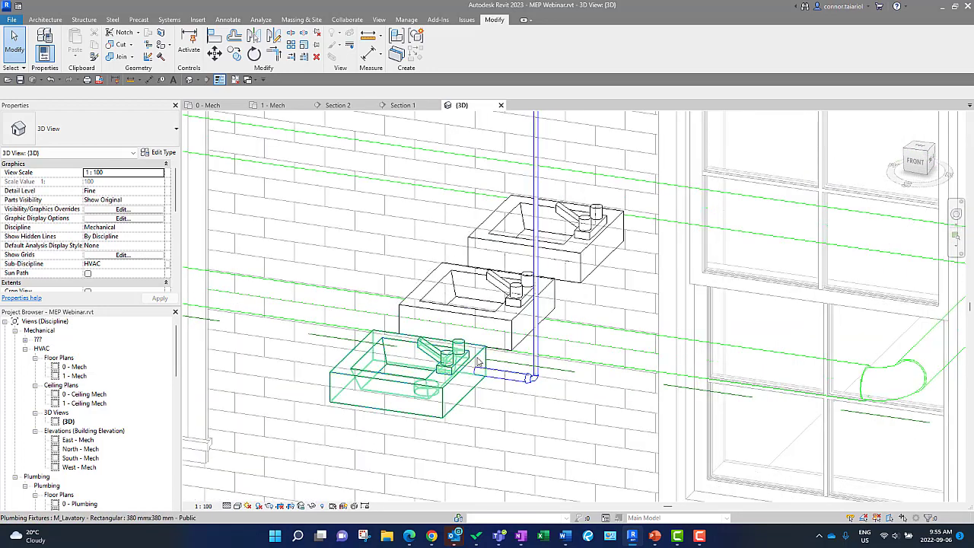
middle_click_drag(541, 371, 533, 387)
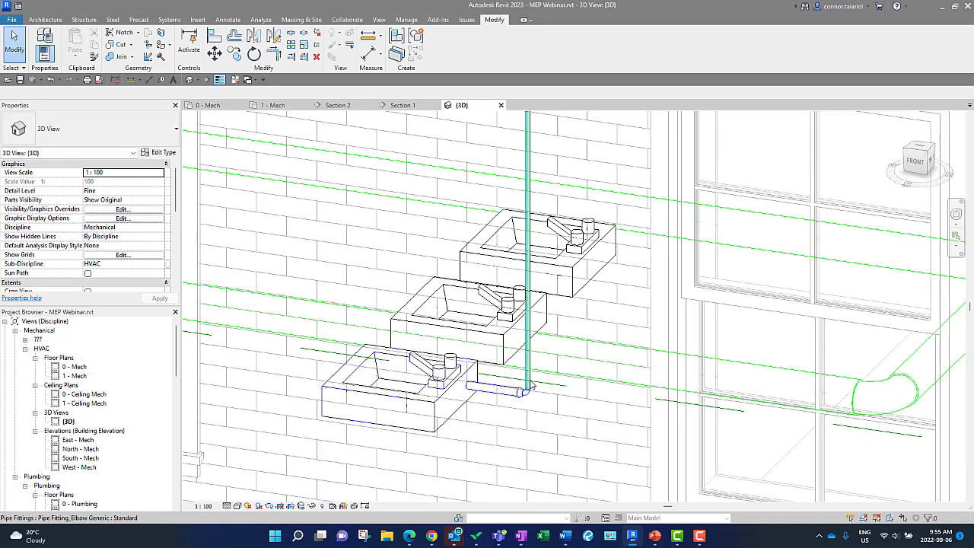
scroll(533, 387, "down", 8)
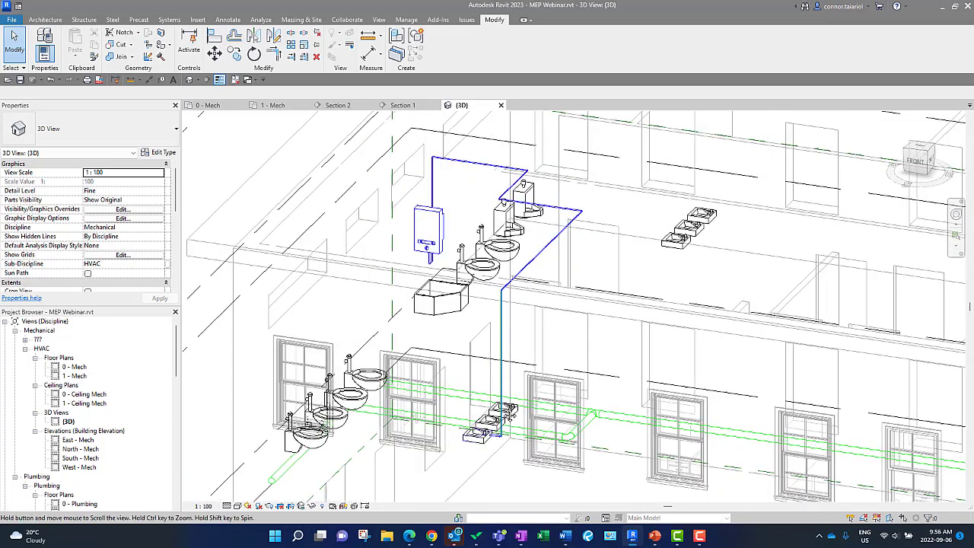
scroll(506, 411, "up", 5)
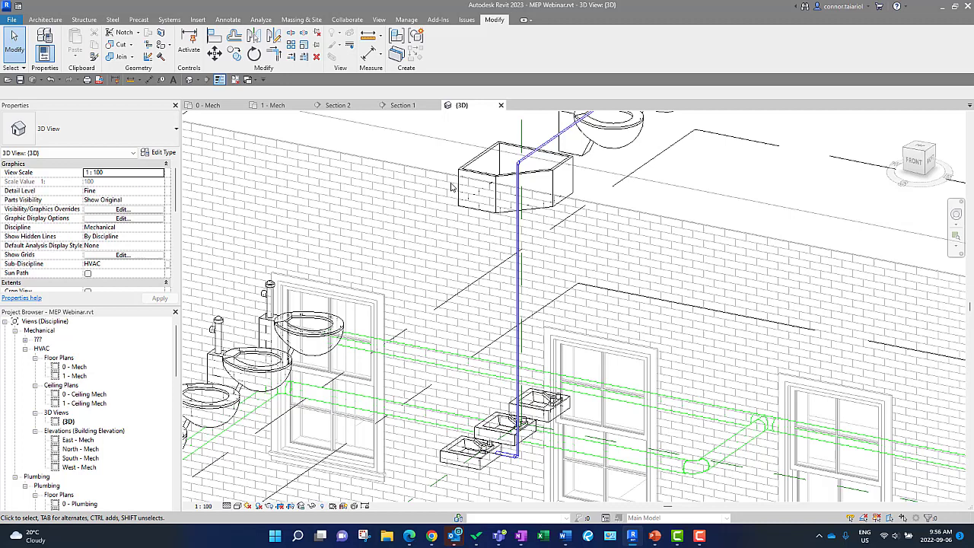
Return to the 1 - Mech floor plan and open the Section 1 view from its section marker
left_click(293, 108)
scroll(521, 345, "down", 1)
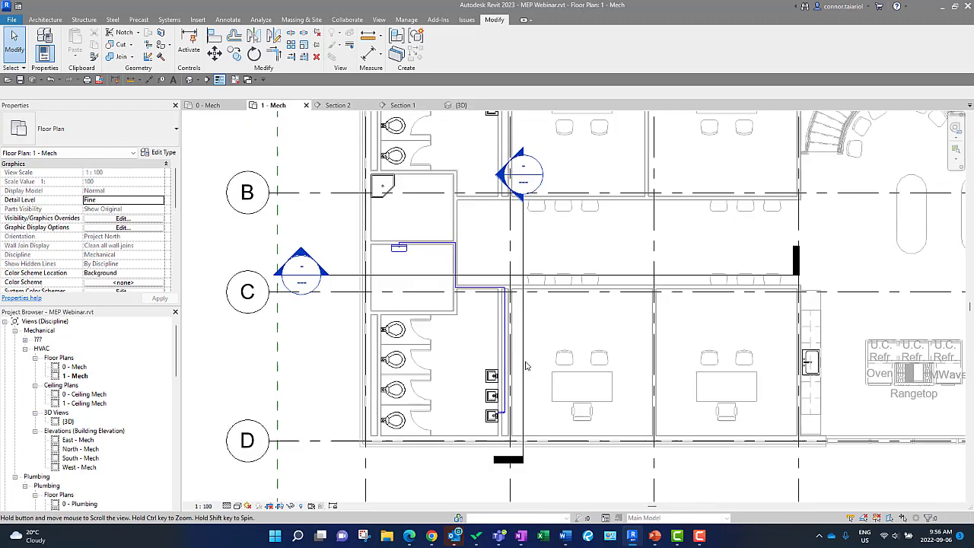
double_click(522, 170)
middle_click_drag(470, 401, 460, 417)
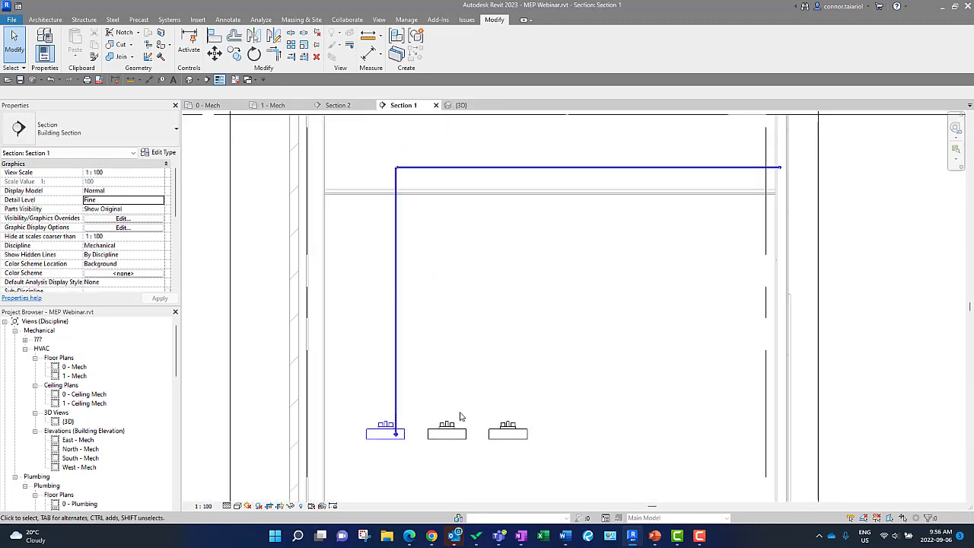
left_click(396, 263)
right_click(396, 264)
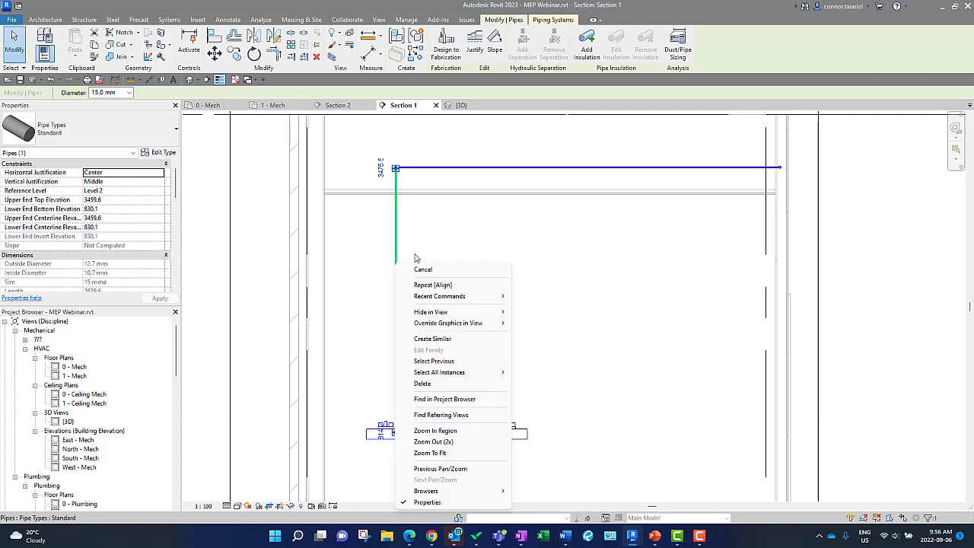
left_click(415, 254)
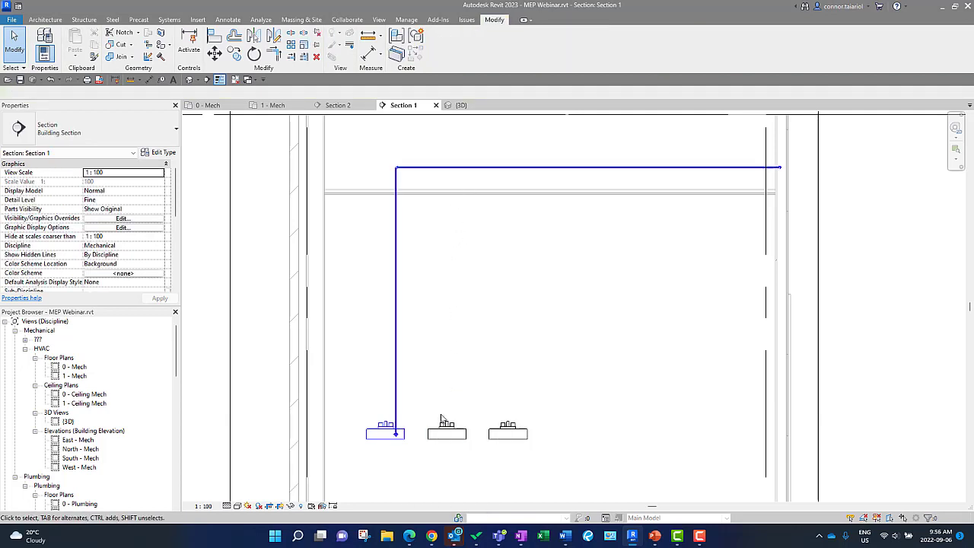
Connect the middle lavatory's Domestic Cold Water connector into the horizontal overhead pipe
left_click(445, 438)
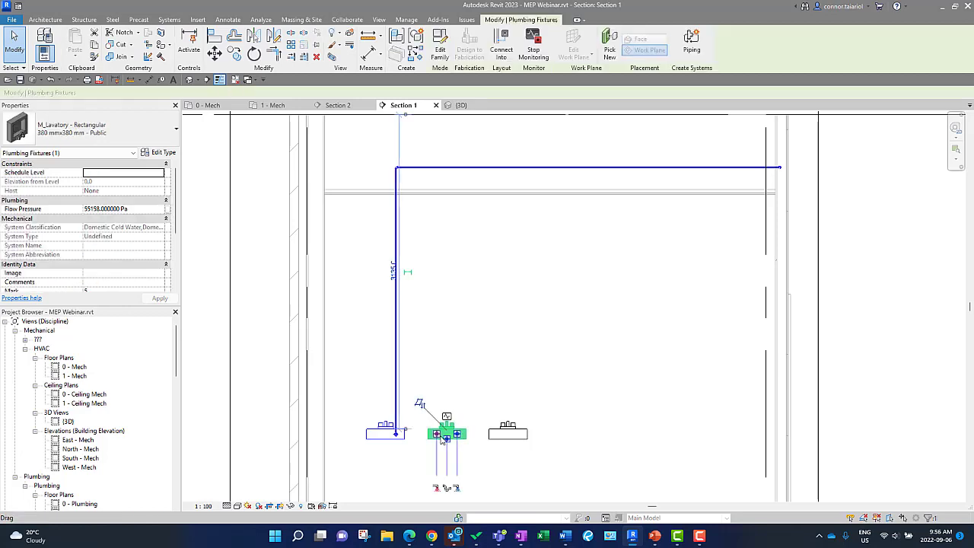
left_click(502, 48)
left_click(597, 337)
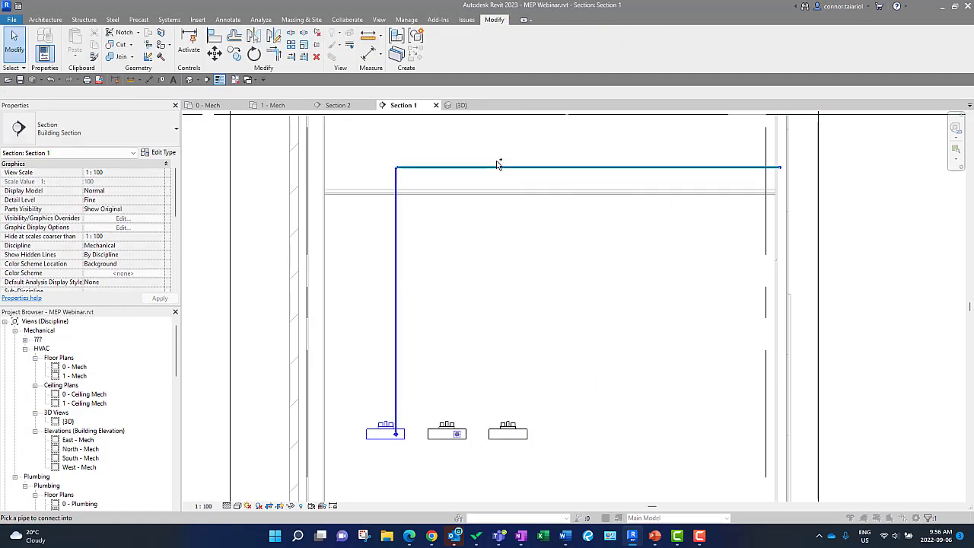
left_click(482, 167)
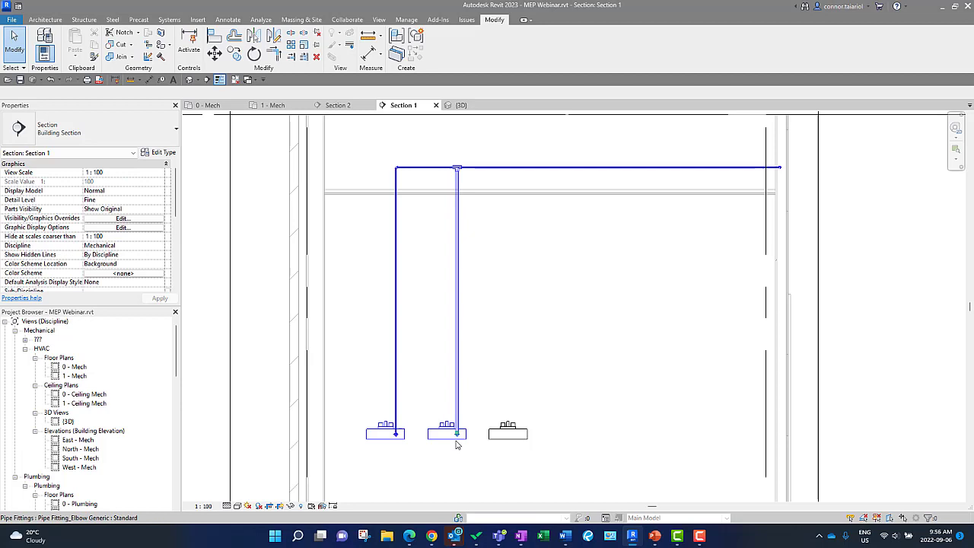
Examine the new branch's tee at the overhead pipe and its elbow at the middle lavatory
scroll(456, 440, "up", 5)
scroll(449, 467, "down", 4)
middle_click_drag(451, 440, 440, 451)
middle_click_drag(449, 160, 452, 154)
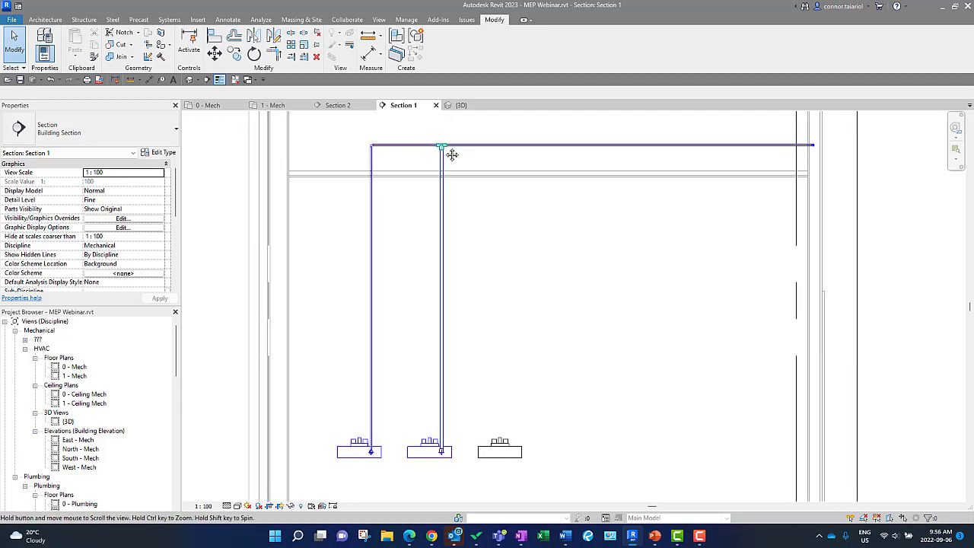
middle_click_drag(468, 352, 454, 345)
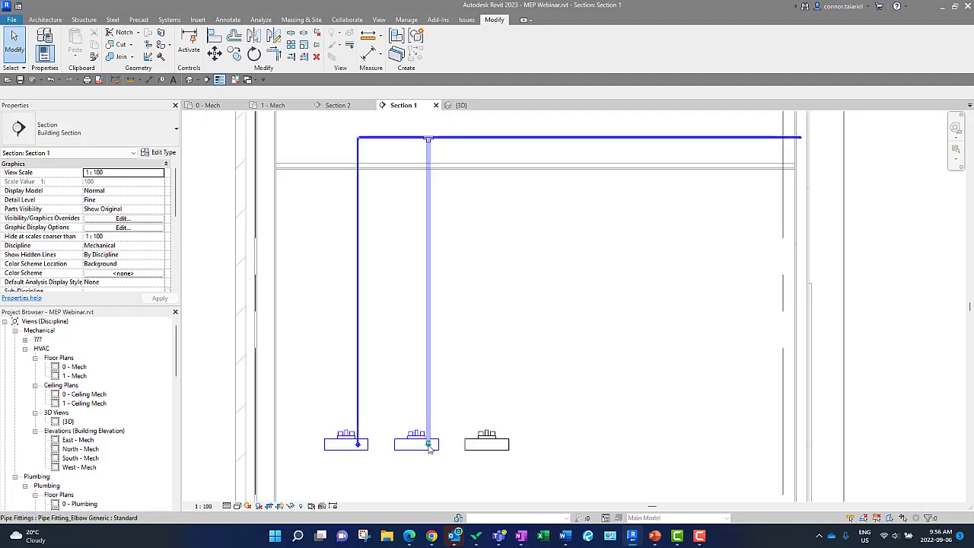
left_click(431, 171)
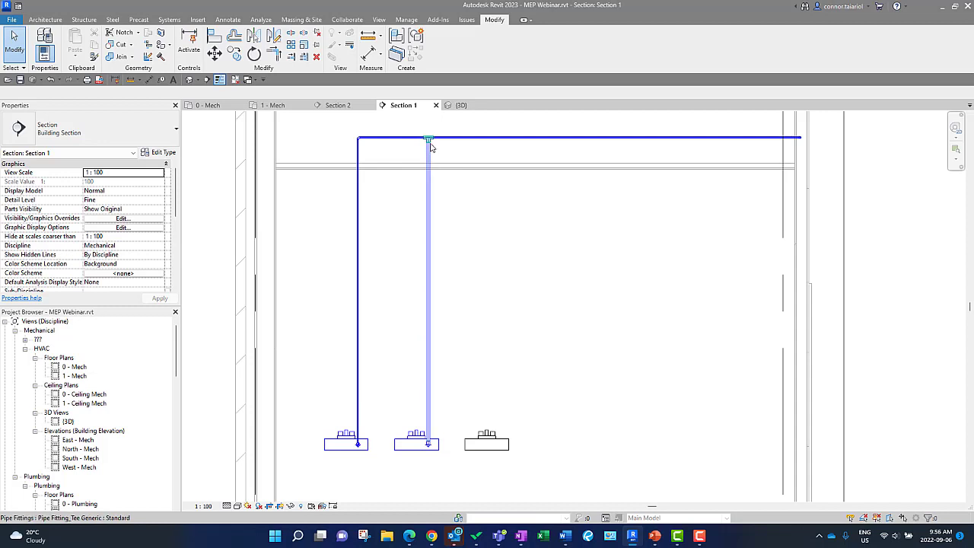
scroll(479, 388, "down", 3)
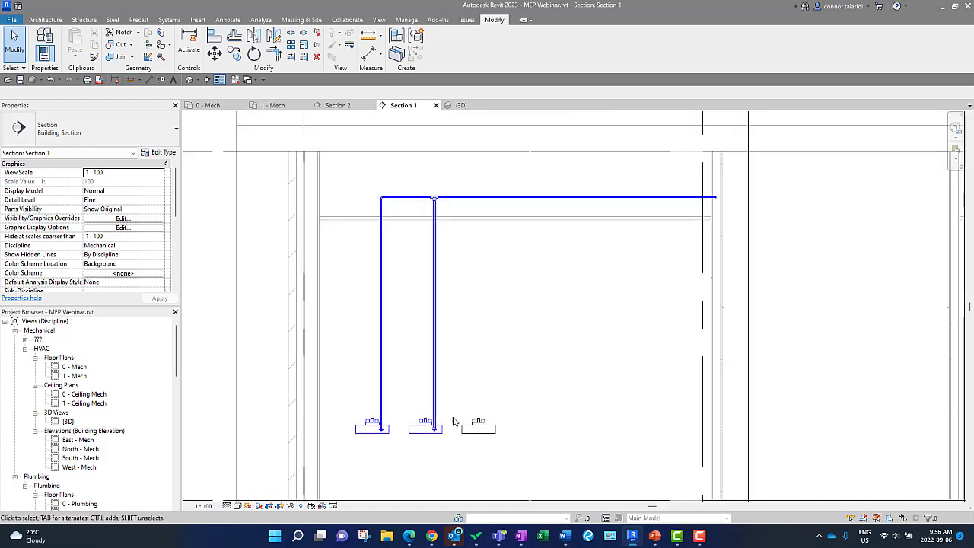
Draw a short vertical branch of matching 15 mm pipe down from the overhead pipe above the third lavatory
scroll(431, 440, "up", 3)
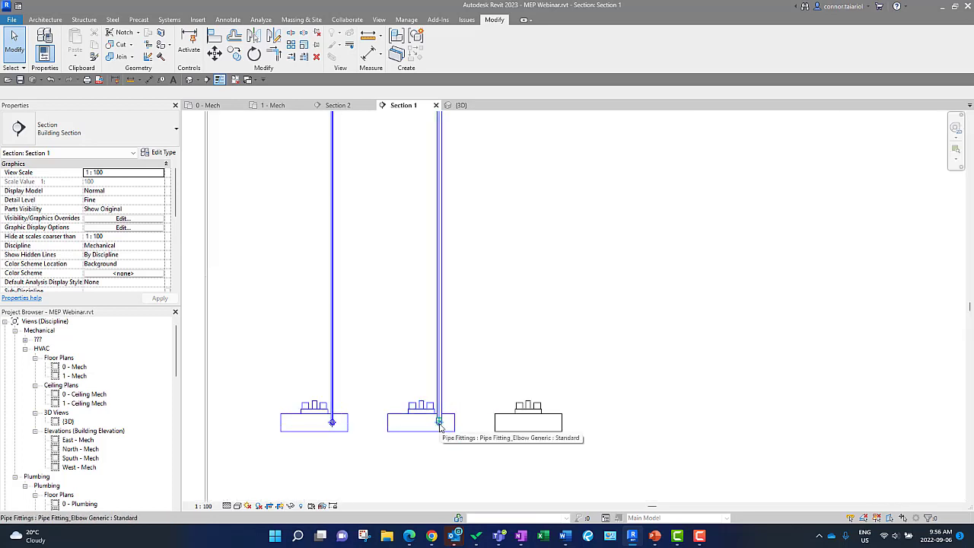
scroll(439, 420, "down", 2)
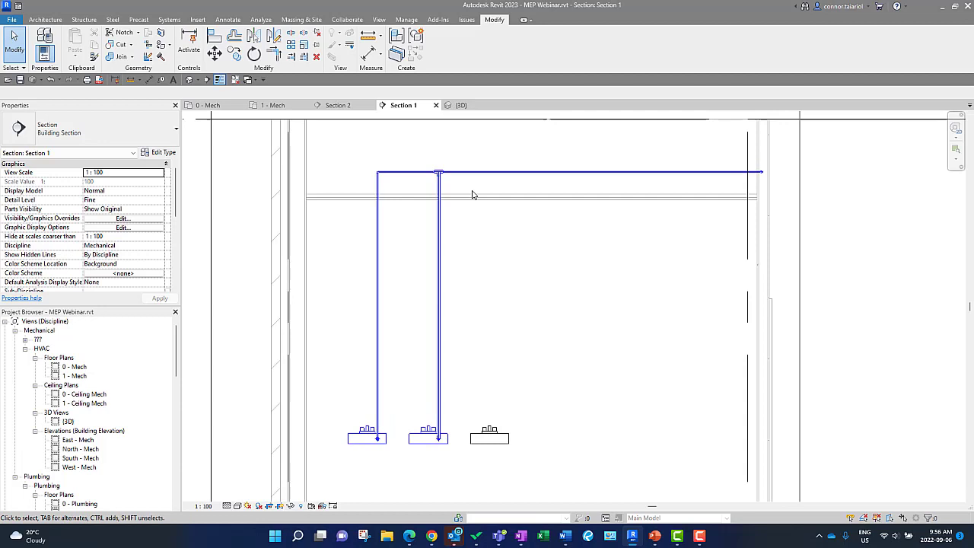
left_click(502, 171)
right_click(502, 171)
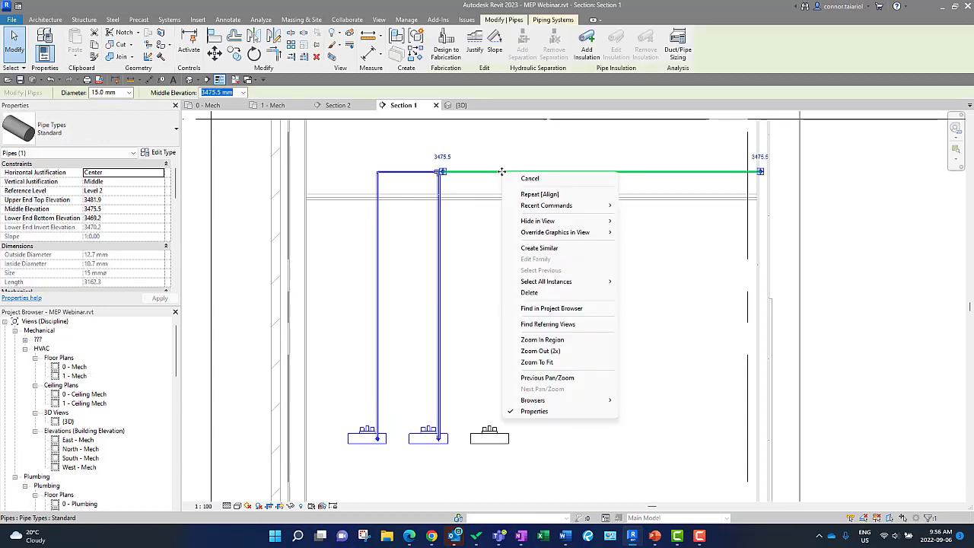
left_click(543, 248)
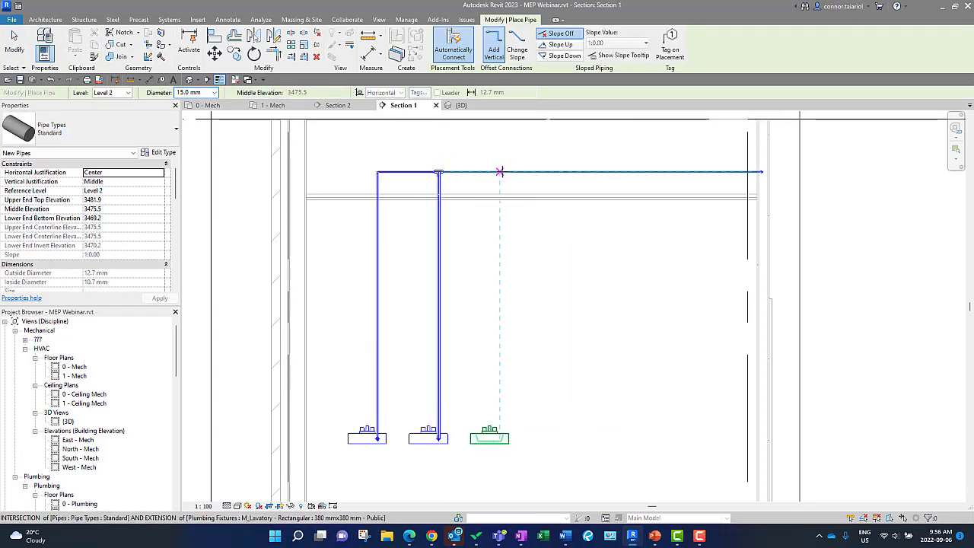
left_click(500, 172)
left_click(499, 222)
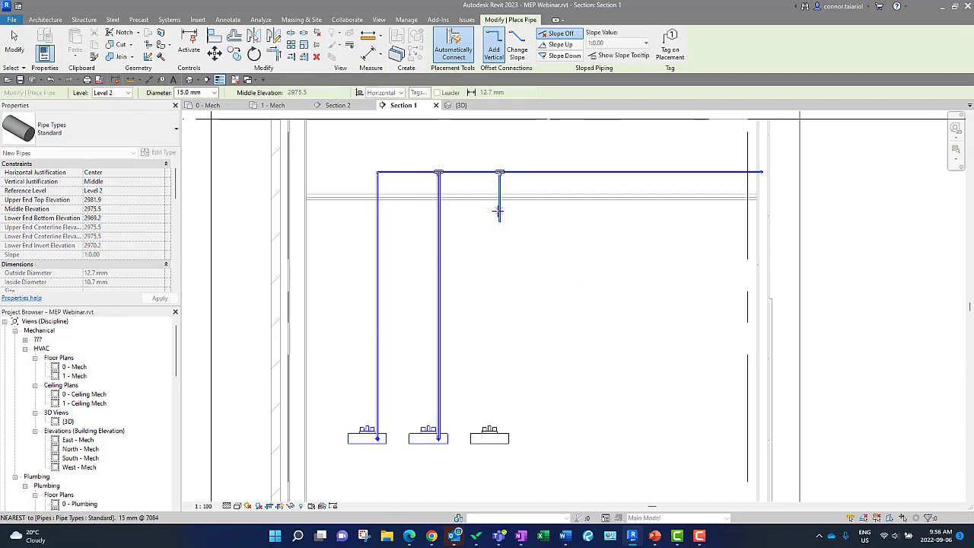
key("Escape")
key("Escape")
Connect the third lavatory into the short vertical branch above it
left_click(490, 438)
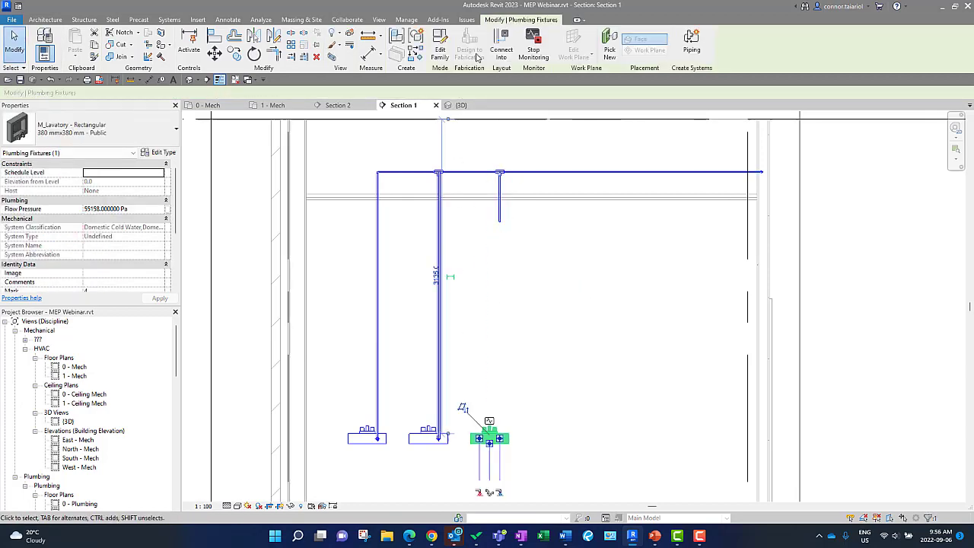
left_click(502, 47)
left_click(500, 204)
left_click(595, 340)
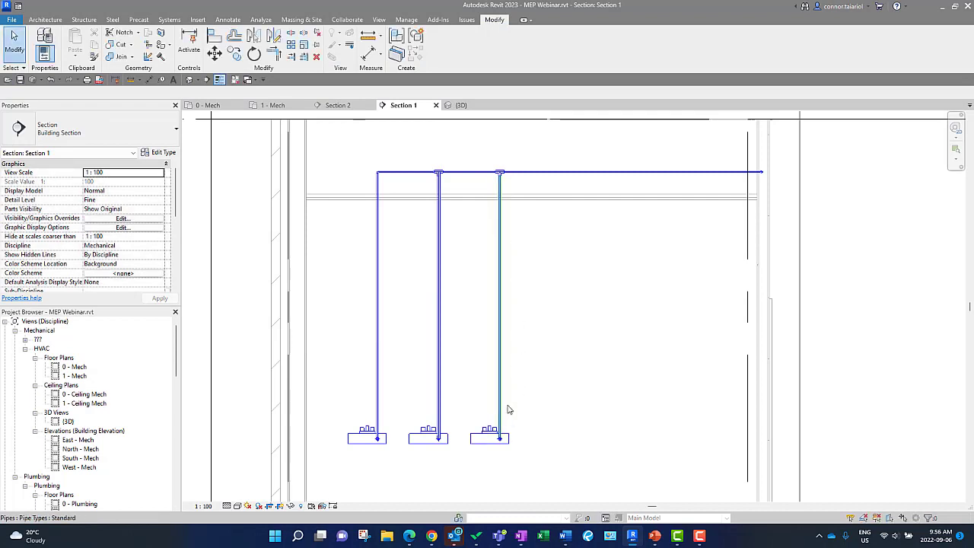
scroll(509, 277, "down", 3)
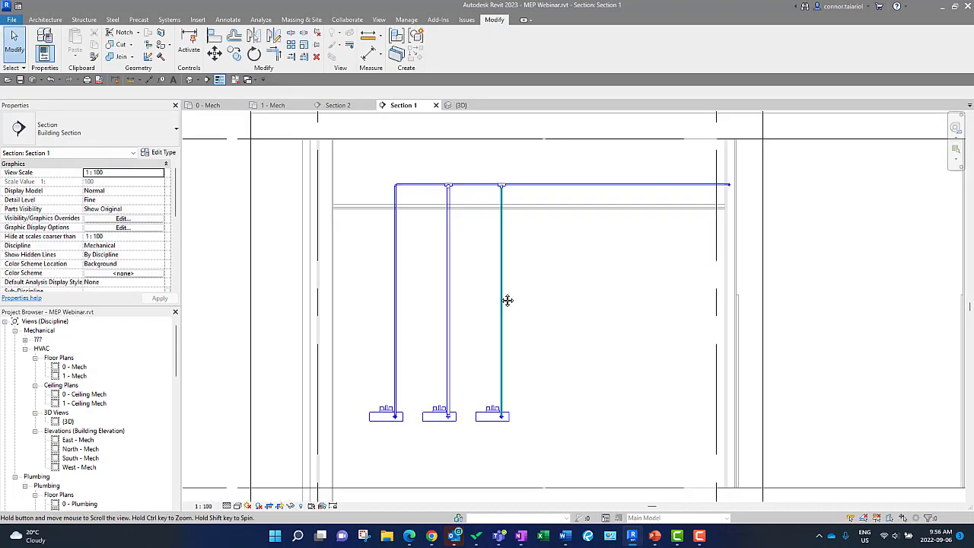
middle_click_drag(520, 337, 516, 329)
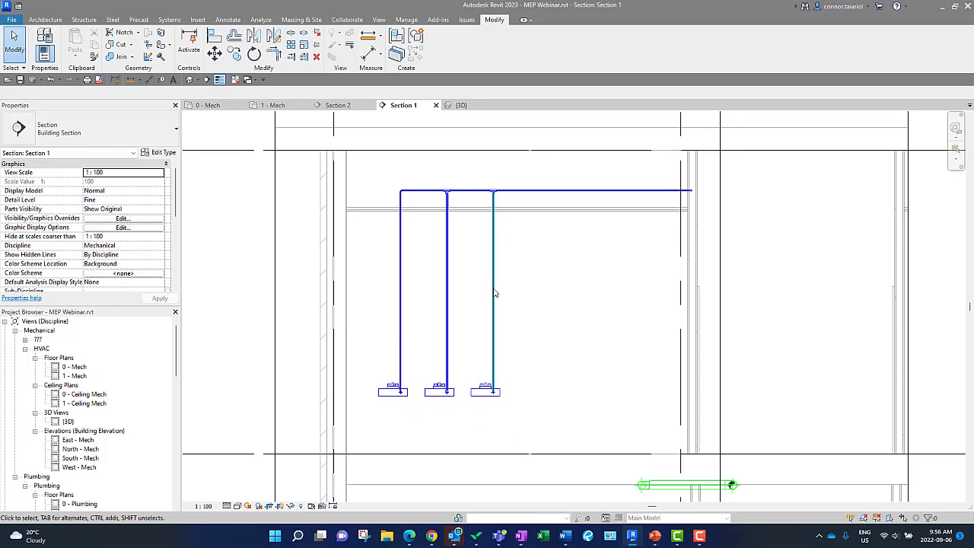
middle_click_drag(487, 280, 480, 281)
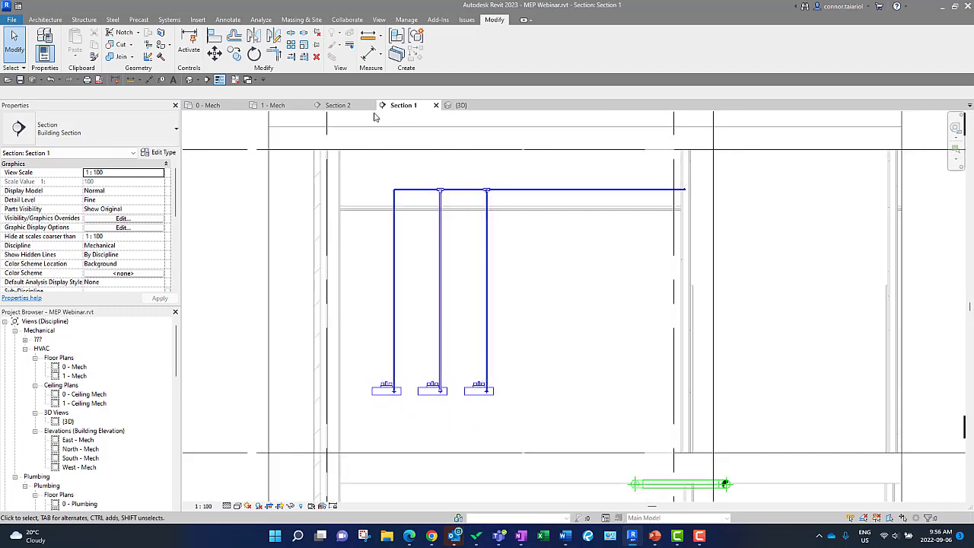
In the 1 - Mech floor plan, turn on visibility for the Sanitary filter and turn it off for the Domestic filter
left_click(277, 105)
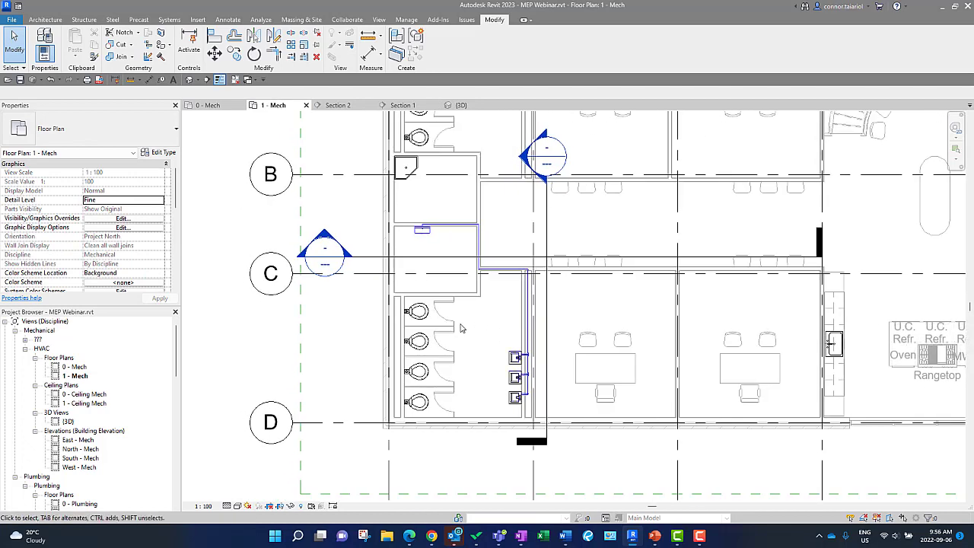
key("v")
key("g")
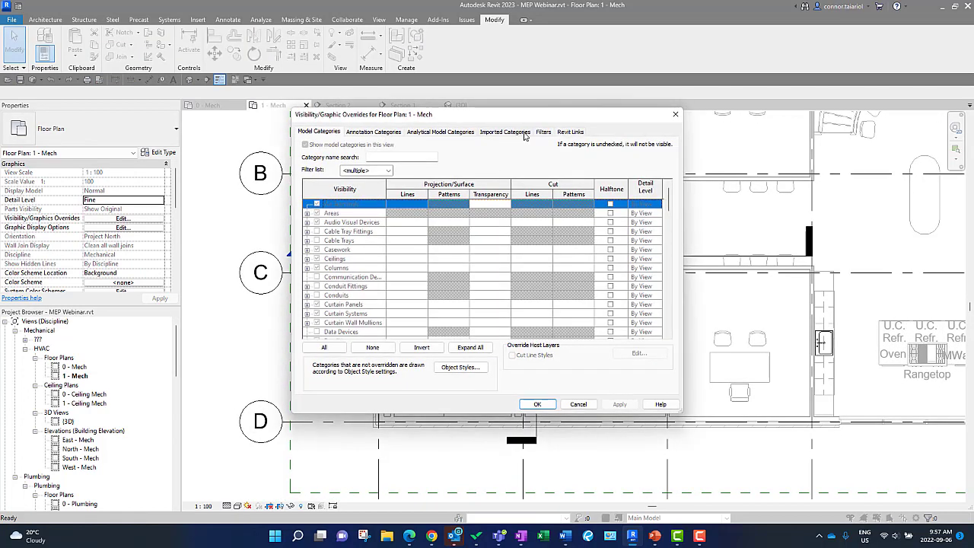
left_click(542, 132)
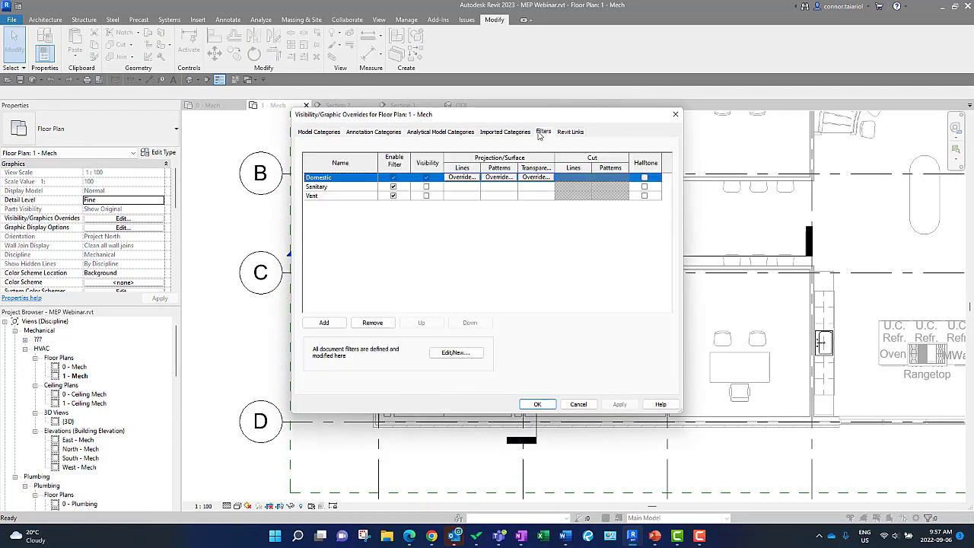
left_click(394, 188)
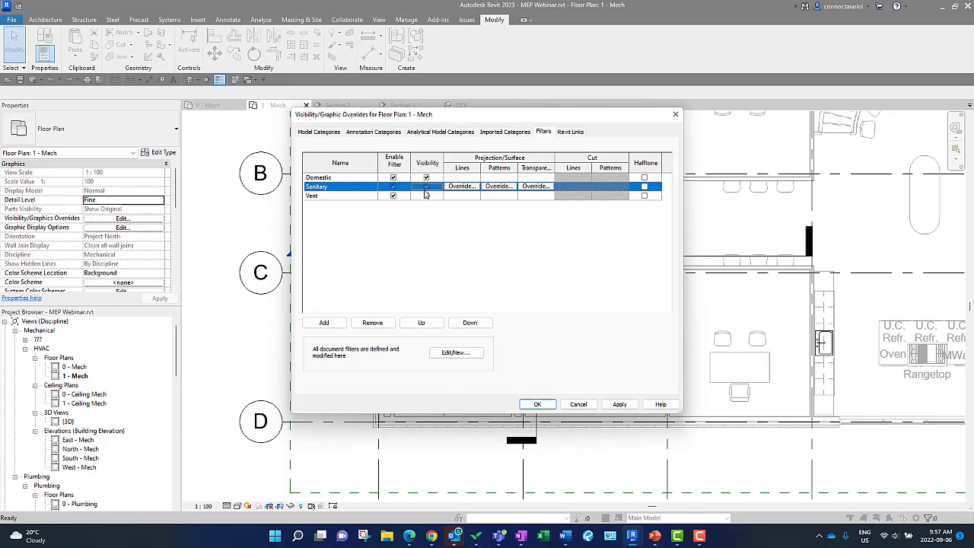
left_click(427, 178)
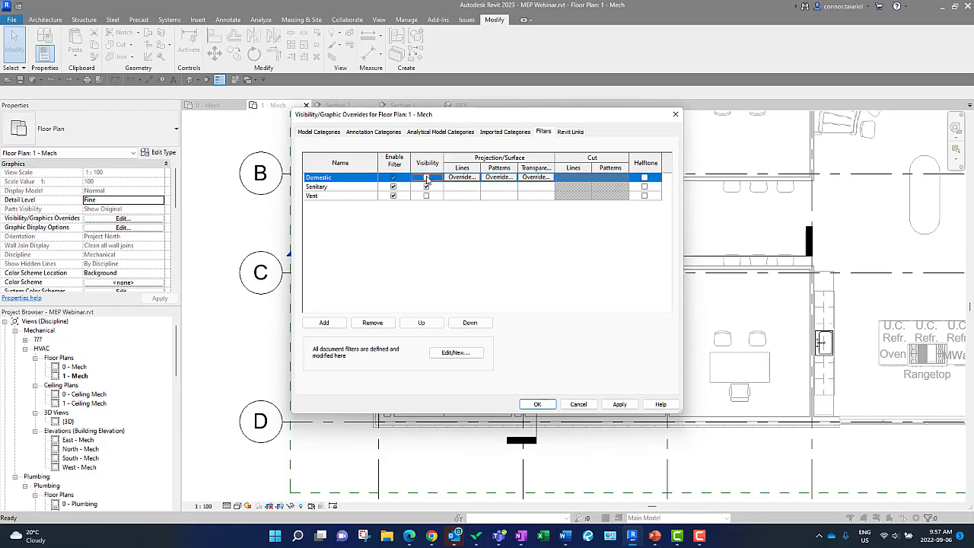
left_click(533, 405)
scroll(415, 335, "up", 3)
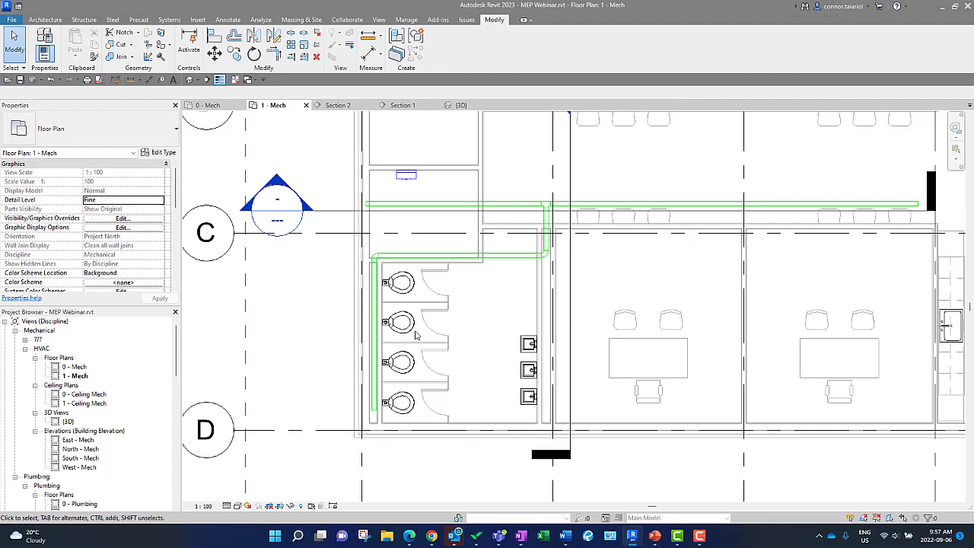
Move the Section 1 marker outside the exterior wall behind the water closets, flip it to face them, and open its view
scroll(502, 350, "down", 4)
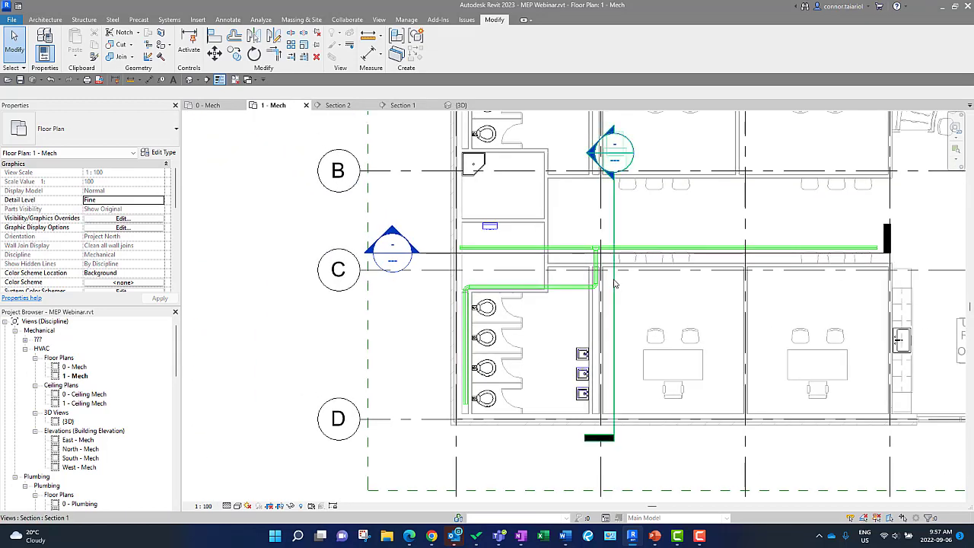
left_click_drag(615, 283, 448, 221)
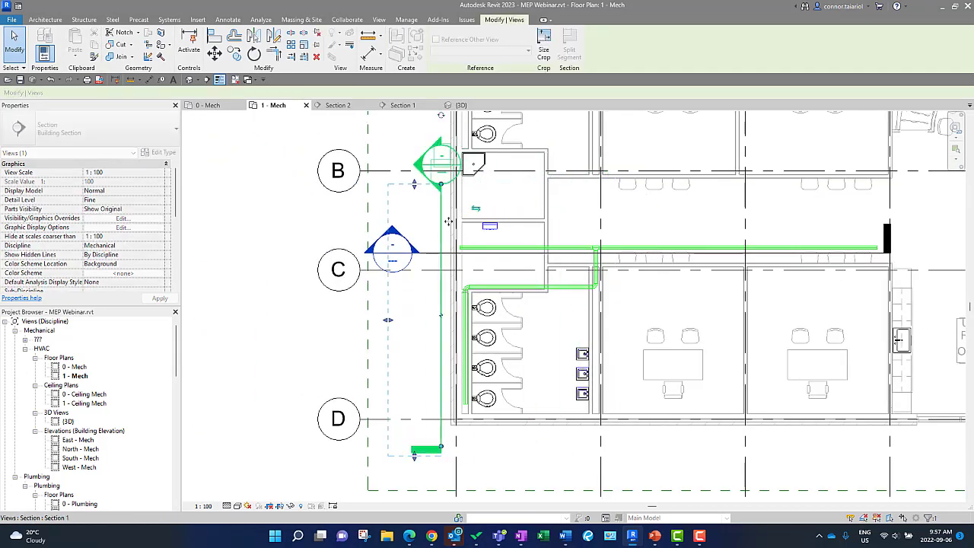
left_click(475, 208)
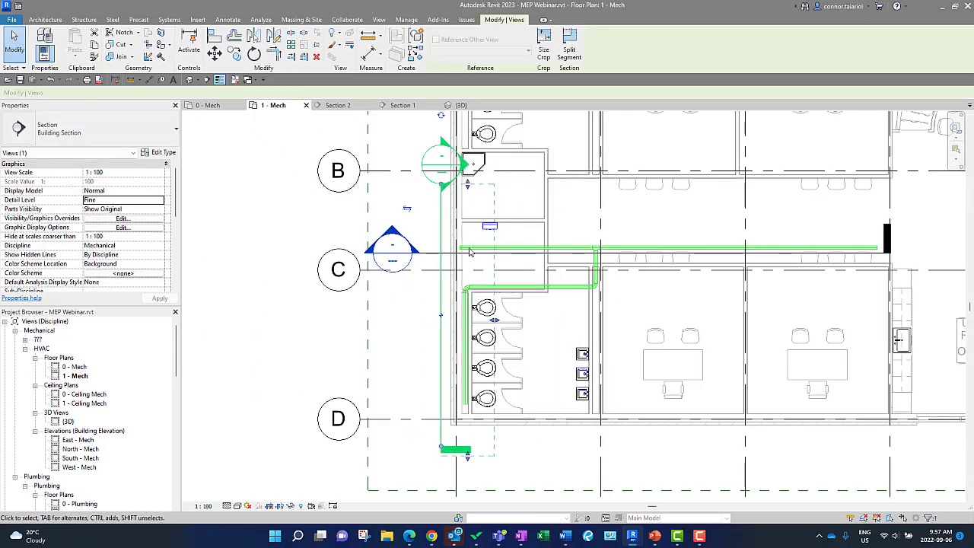
double_click(443, 161)
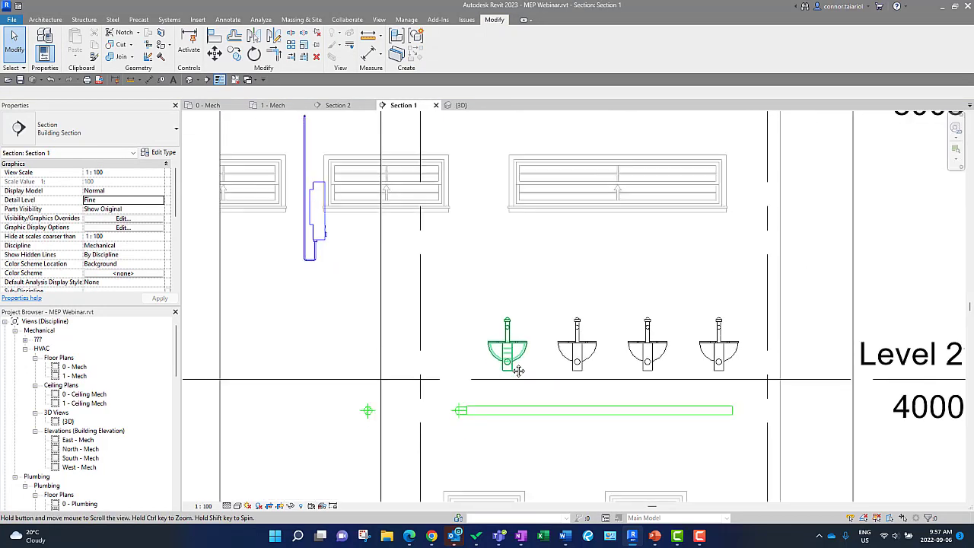
Draw a short vertical stub of matching 100 mm drainage pipe up from the sanitary main below the first water closet
scroll(521, 373, "up", 2)
middle_click_drag(548, 387, 503, 372)
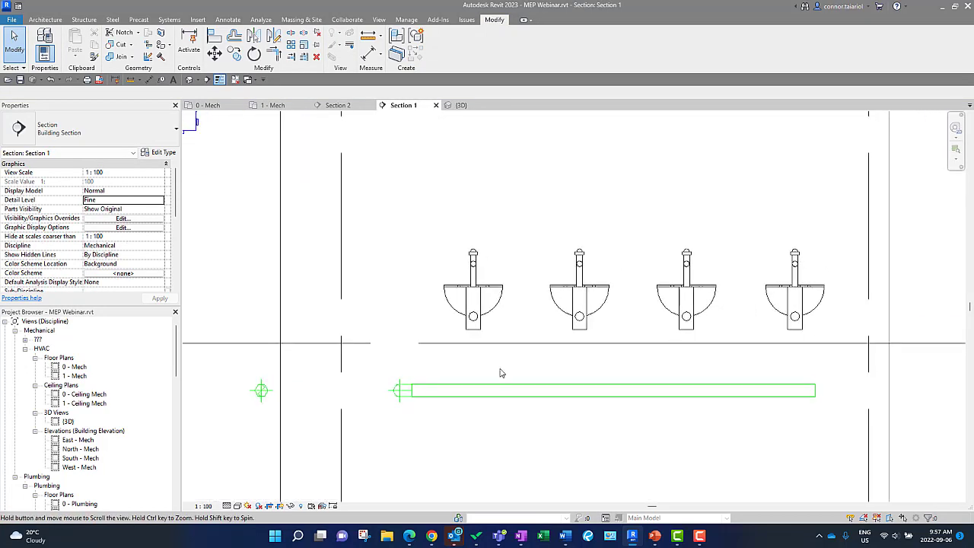
left_click(501, 392)
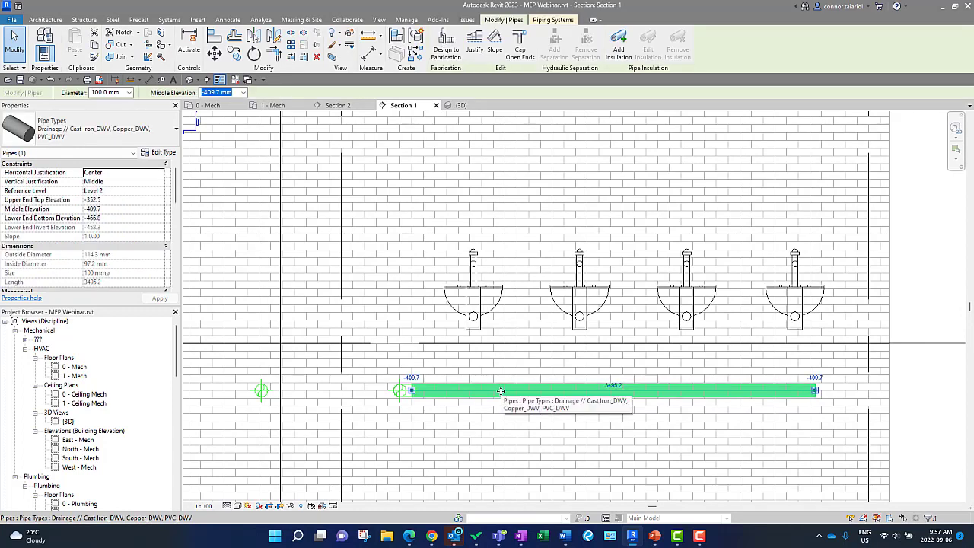
right_click(500, 391)
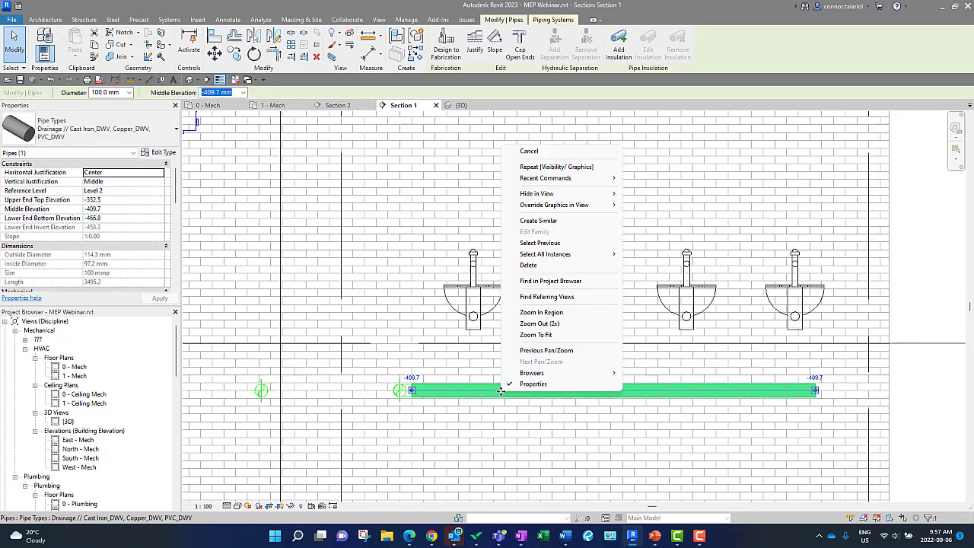
left_click(559, 220)
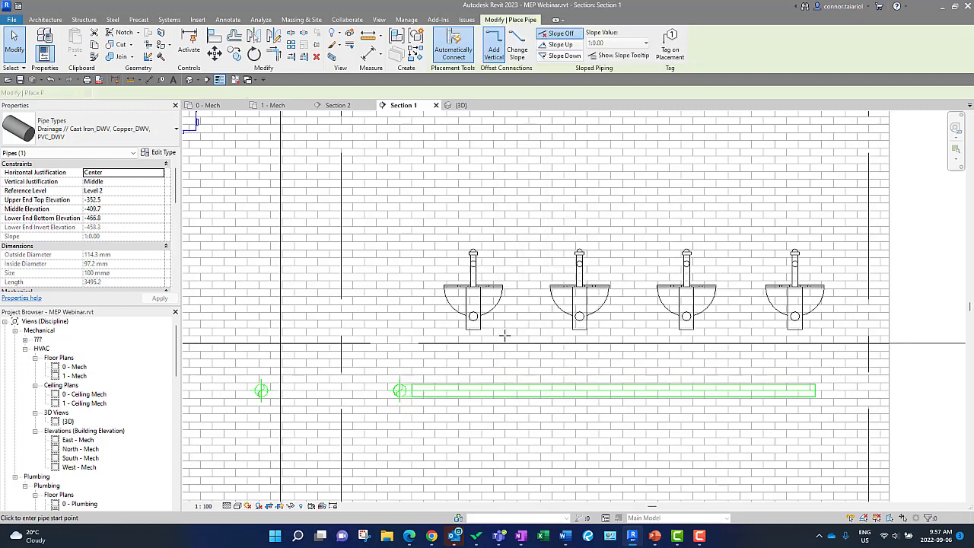
left_click(473, 383)
left_click(473, 363)
key("Escape")
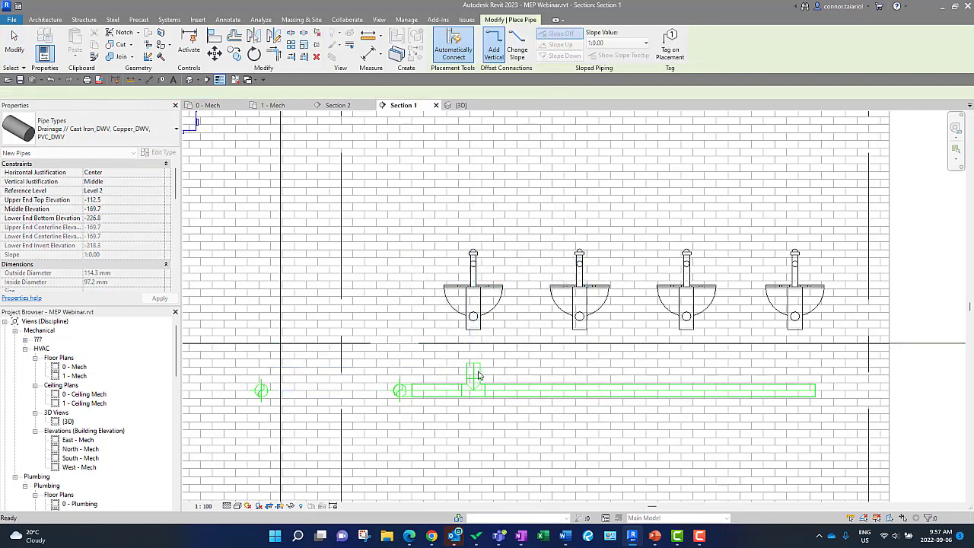
key("Escape")
key("Escape")
Connect the first water closet's Connector 2 (Sanitary, 100 mm) into the vertical drainage stub below it
left_click(480, 324)
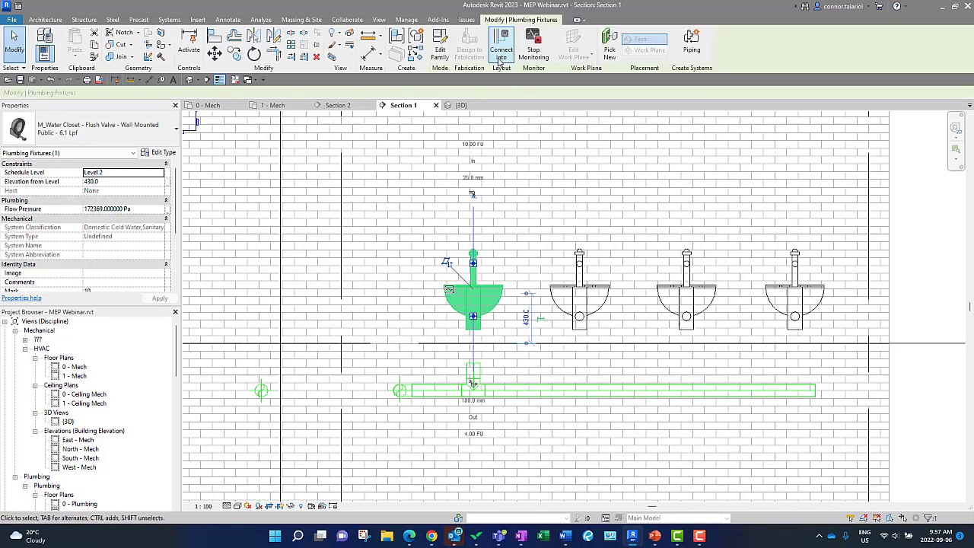
left_click(501, 47)
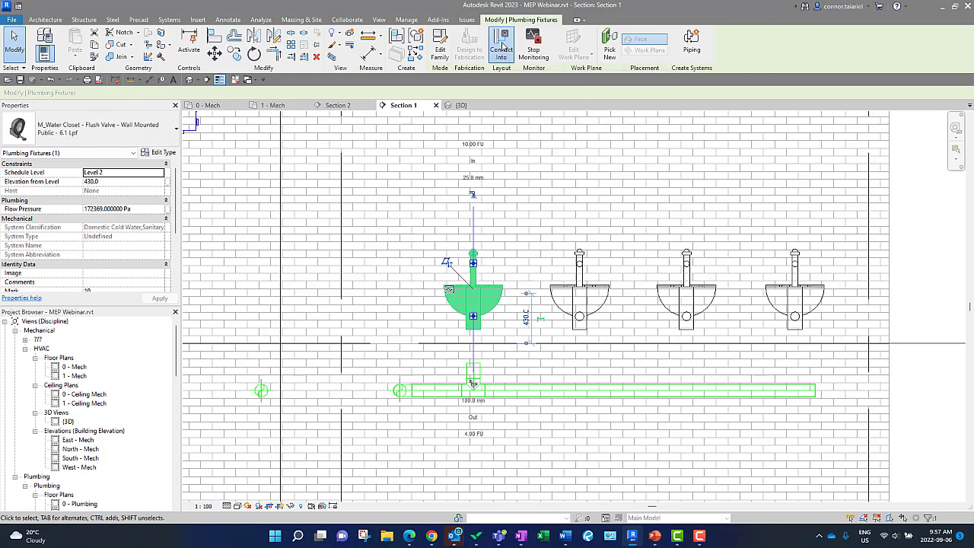
left_click(572, 236)
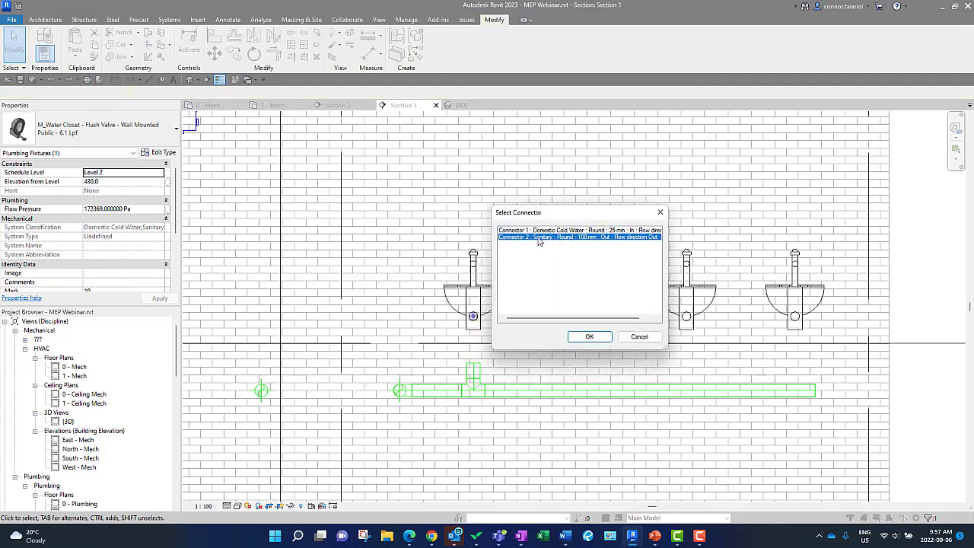
left_click(589, 336)
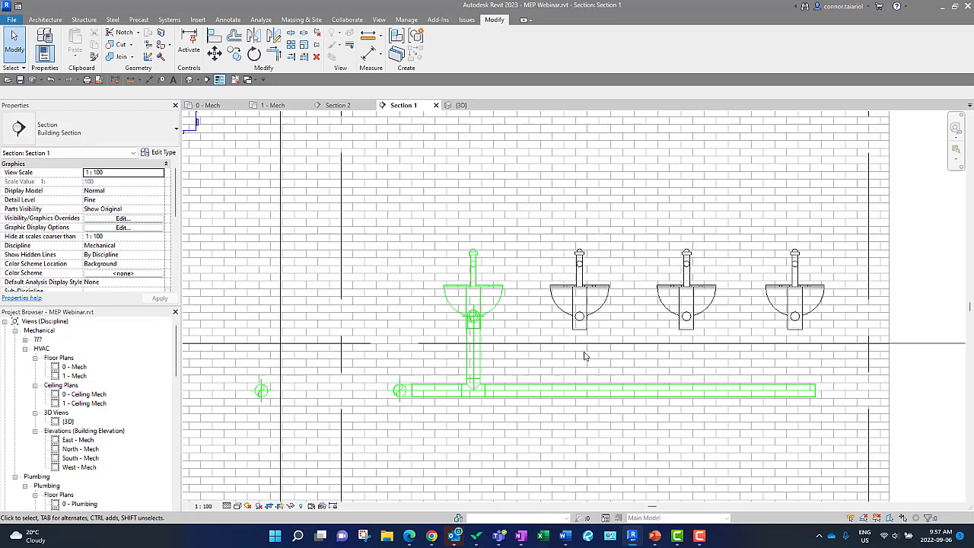
middle_click_drag(564, 352, 503, 346)
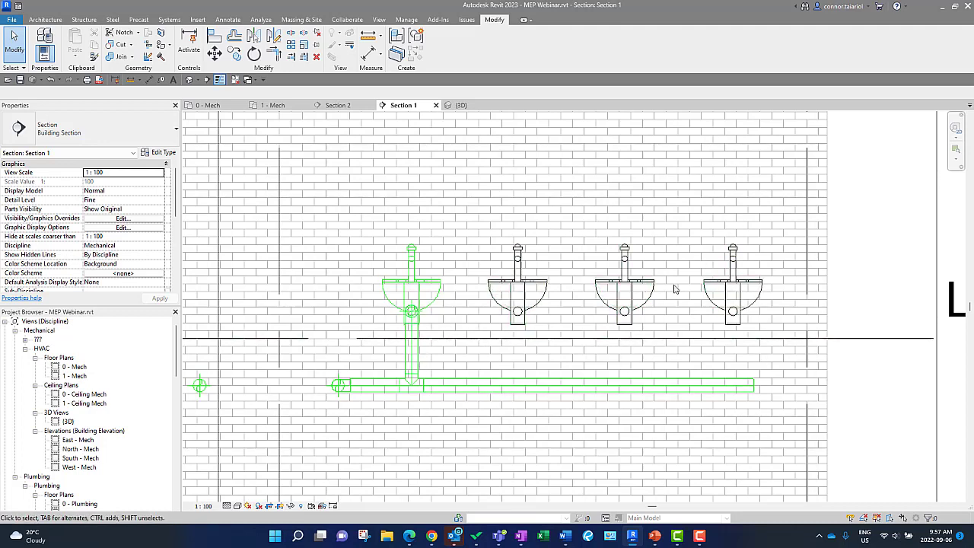
scroll(511, 327, "down", 2)
middle_click_drag(511, 328, 622, 398)
middle_click_drag(687, 396, 539, 362)
scroll(543, 371, "up", 1)
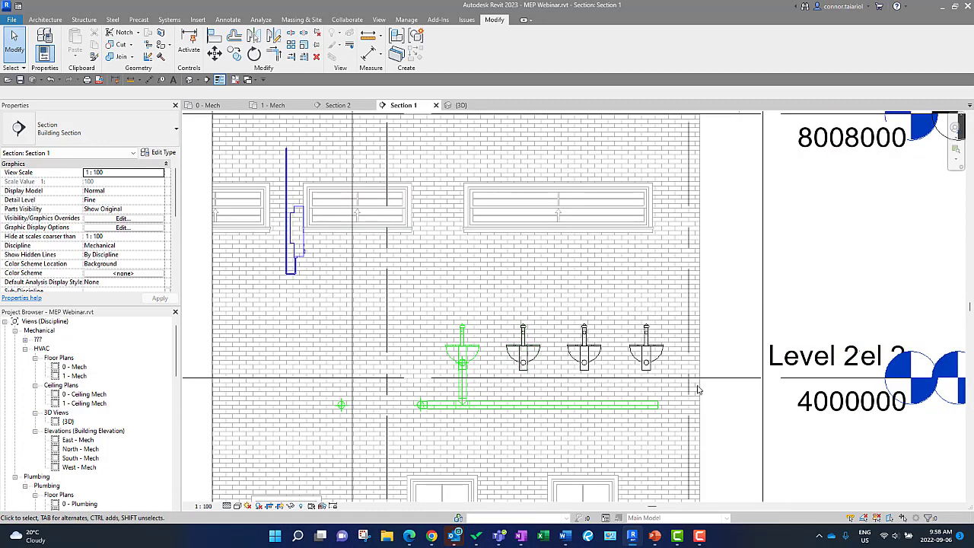